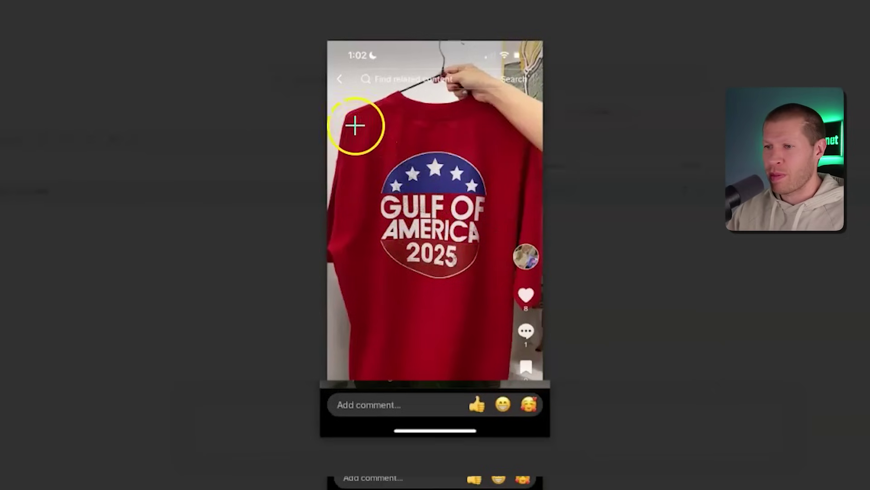
drag(355, 125, 513, 340)
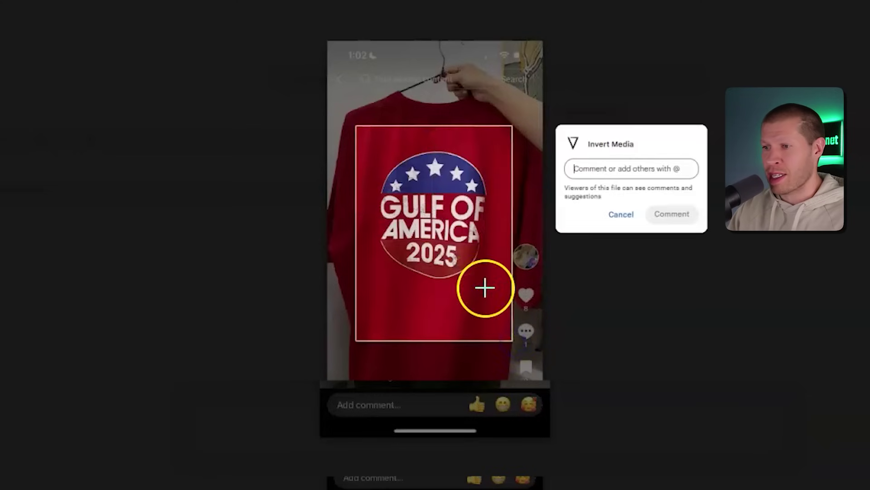
click(619, 215)
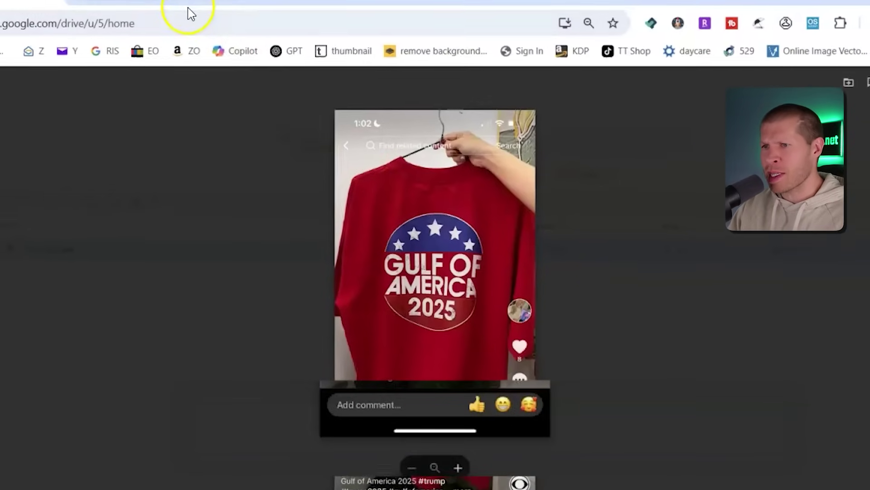
- In the ChatGPT conversation, ask for 5 different Etsy print on demand t shirt designs for the gulf of america and have them made
mouse_move(193, 20)
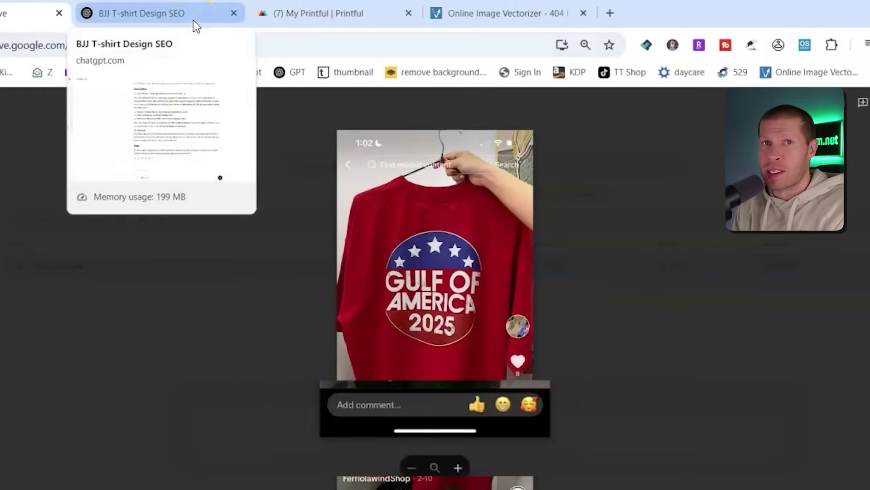
click(193, 20)
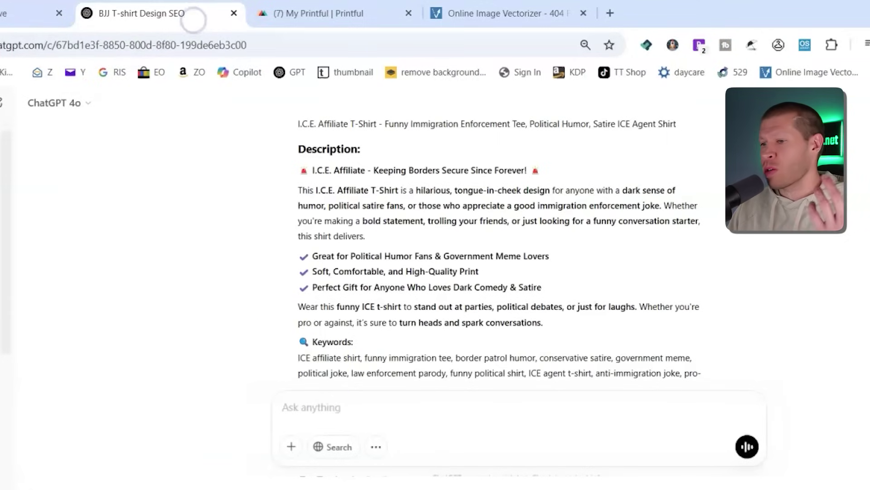
click(351, 404)
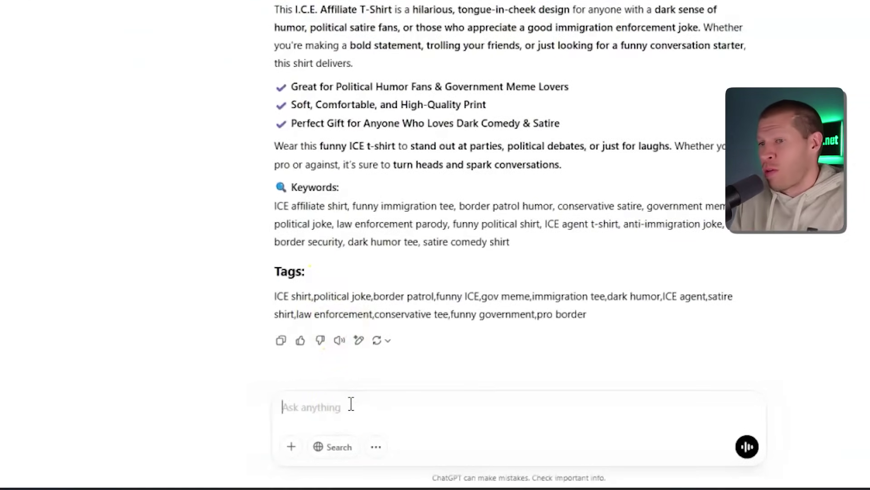
text(i want create an etsy pr)
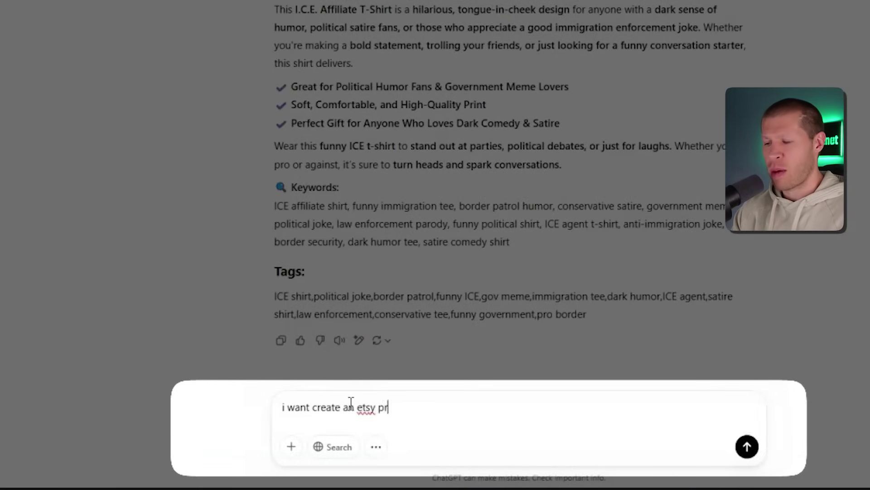
text(int on demand t shirt design fo)
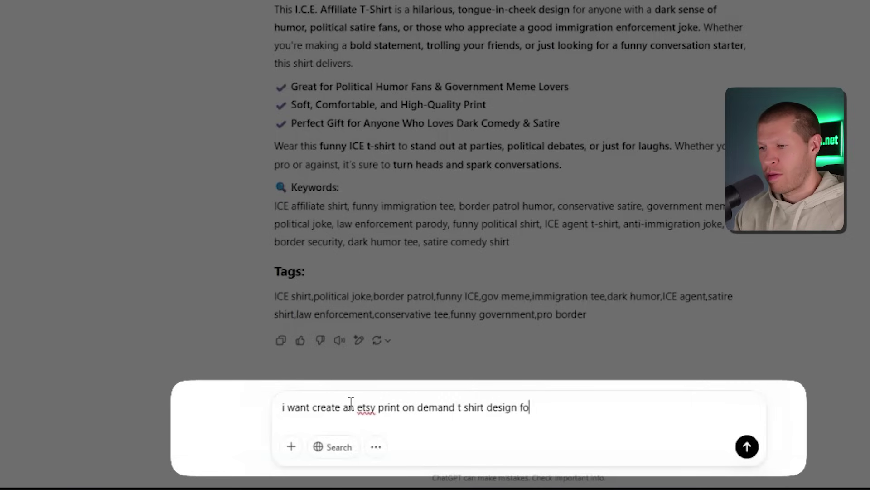
text(r the gulf of)
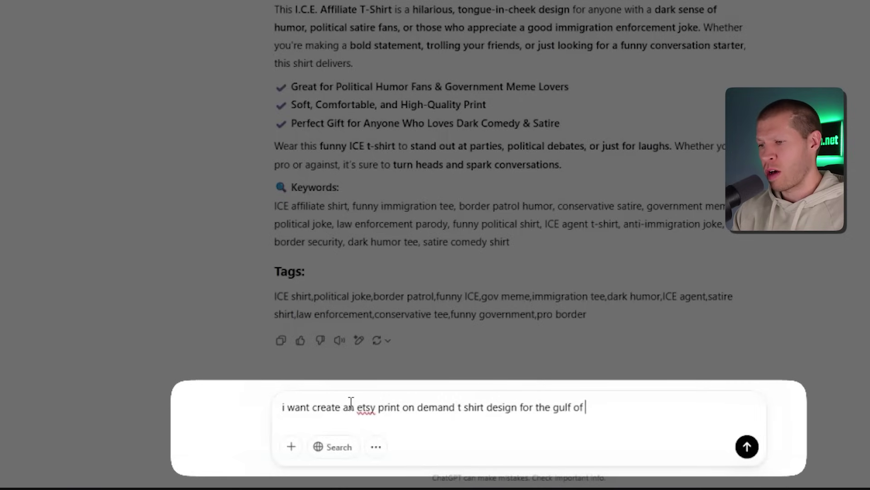
text( america. )
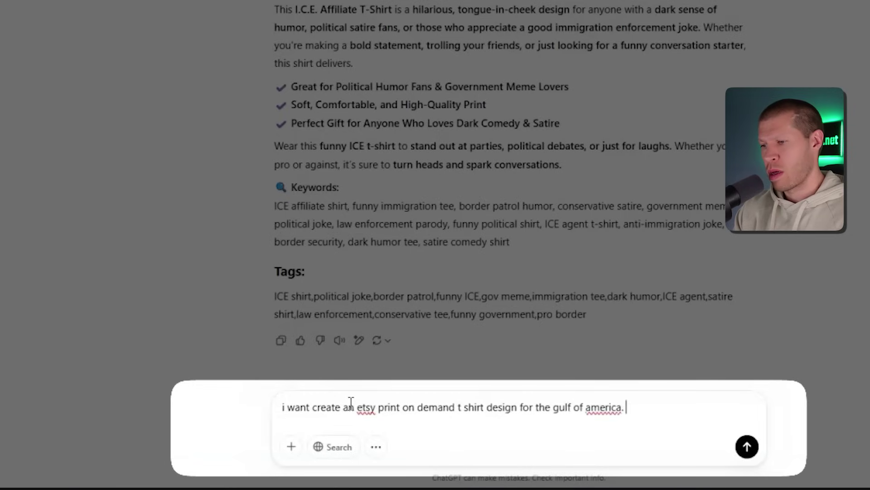
text(could you give)
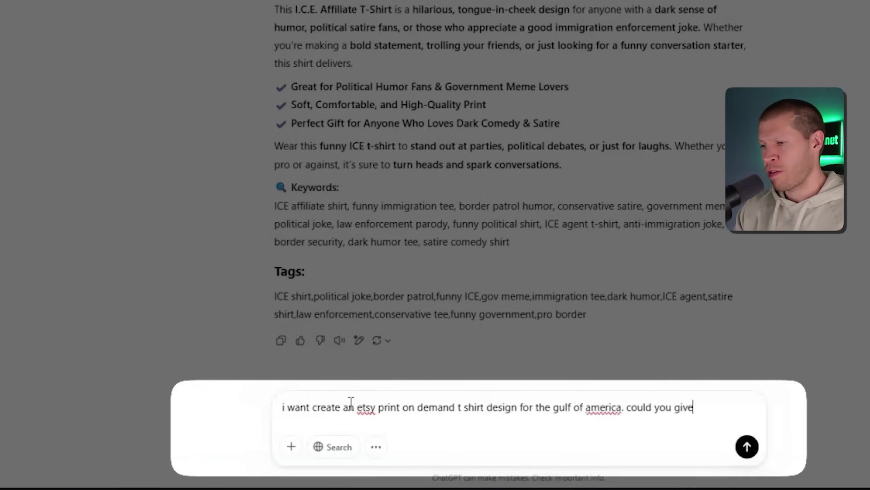
text( me 5 differe)
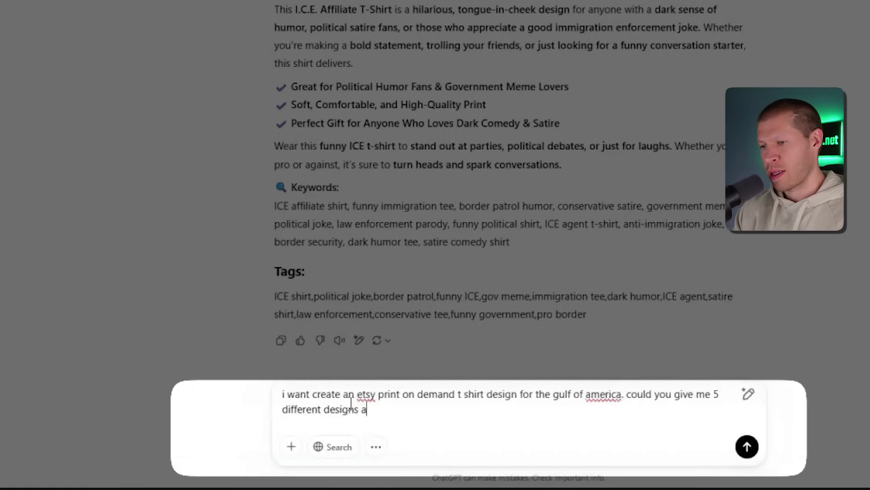
text(nt designs and make them for me)
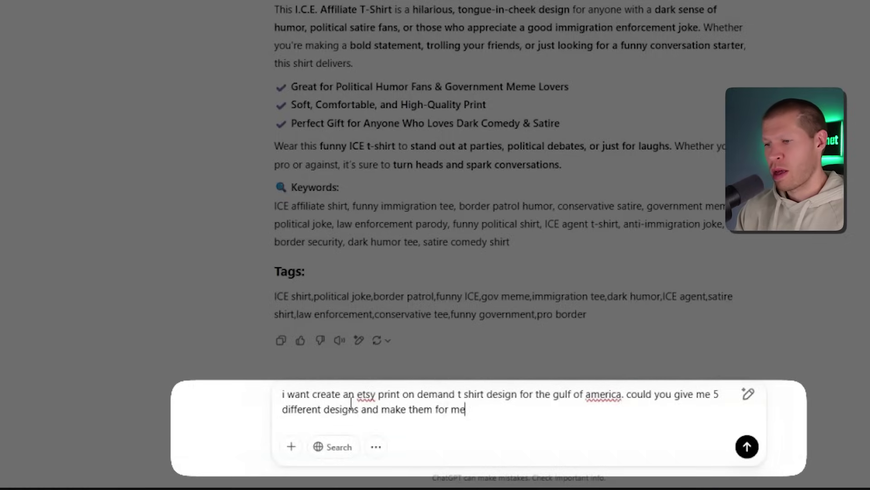
key(Return)
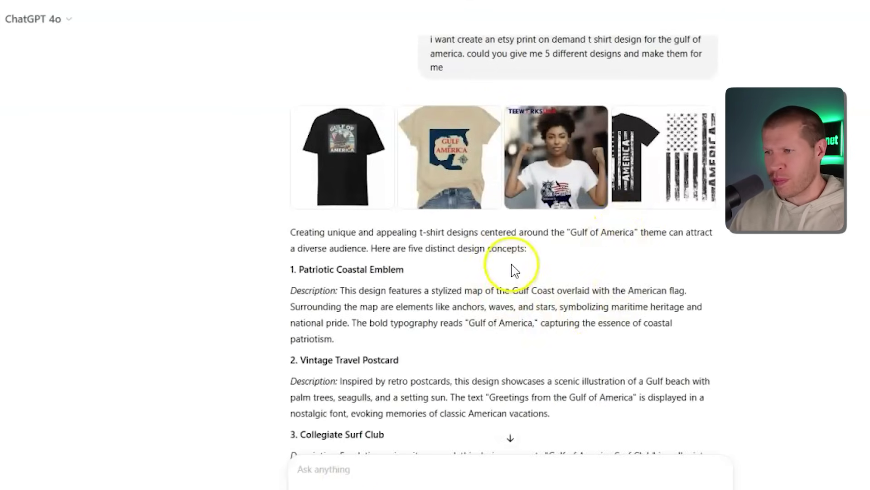
- Look through the proposed design concepts and copy the original Gulf of America request into a new message
scroll(400, 291, down, 3)
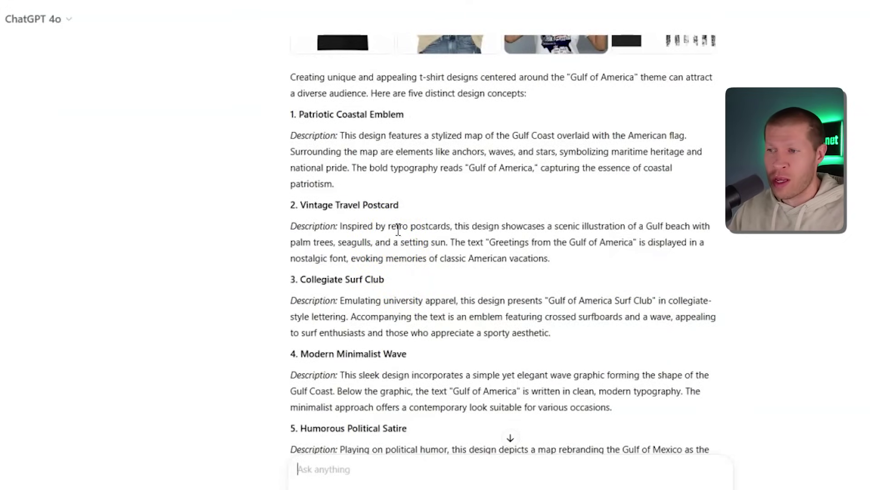
scroll(398, 229, up, 3)
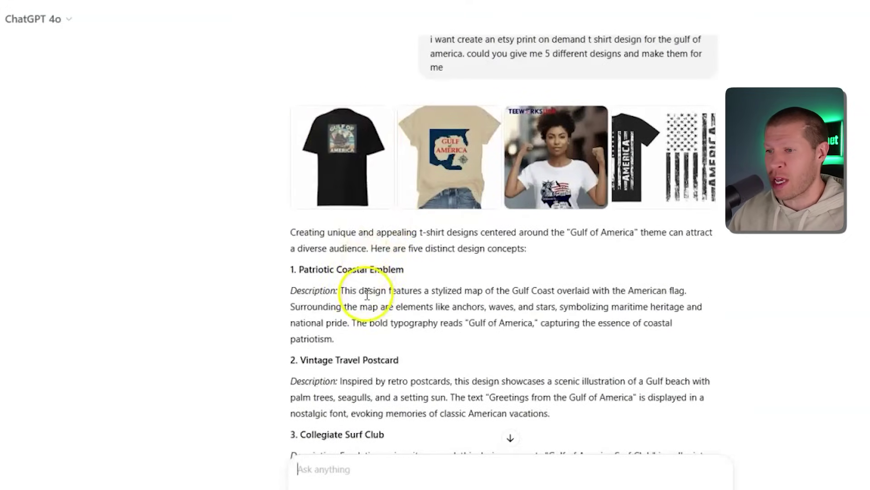
scroll(345, 327, down, 6)
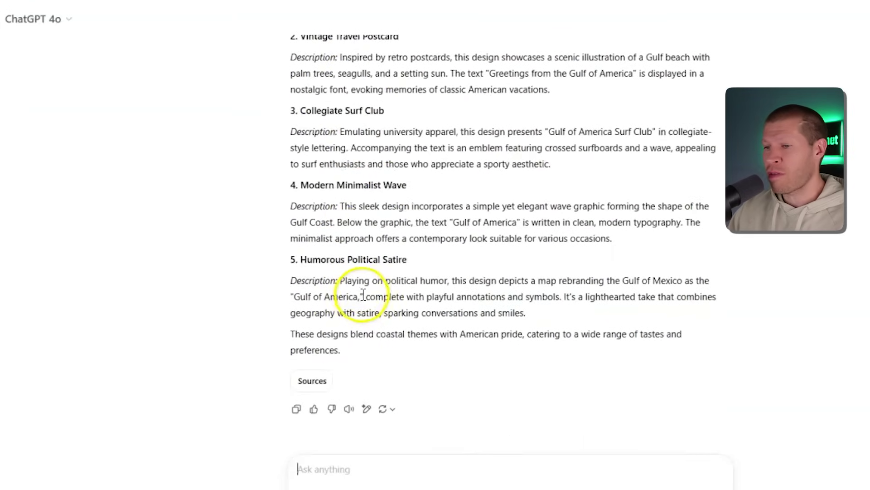
scroll(370, 358, up, 2)
scroll(375, 350, down, 2)
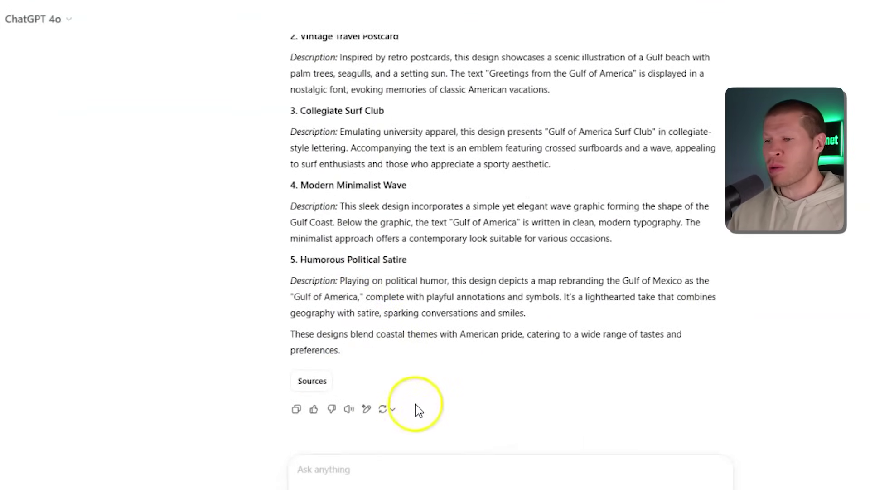
scroll(233, 305, up, 12)
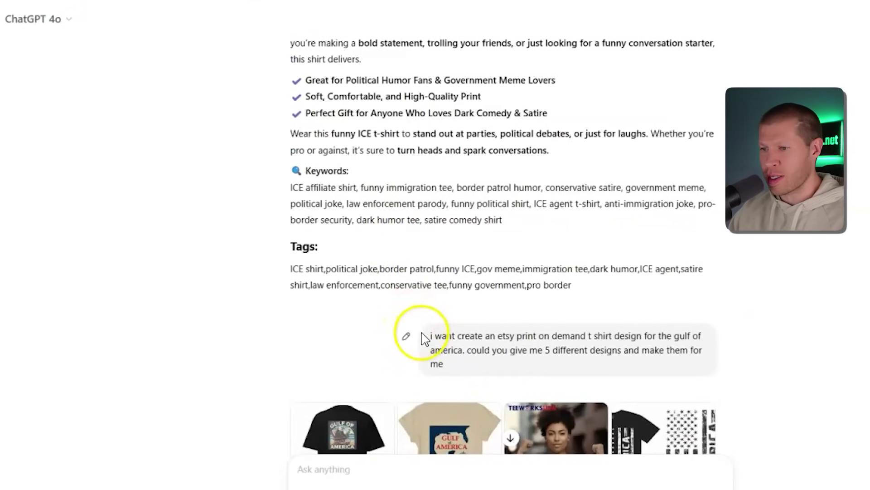
drag(455, 358, 427, 320)
key(ctrl+c)
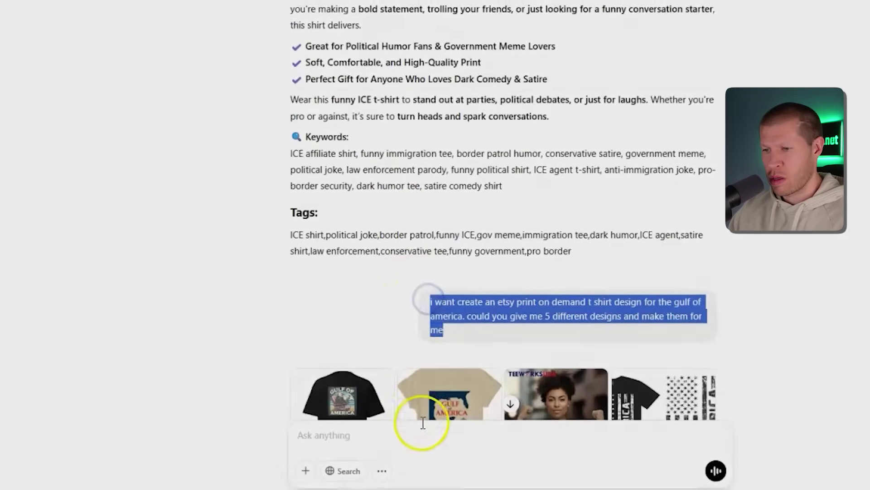
click(416, 452)
key(ctrl+v)
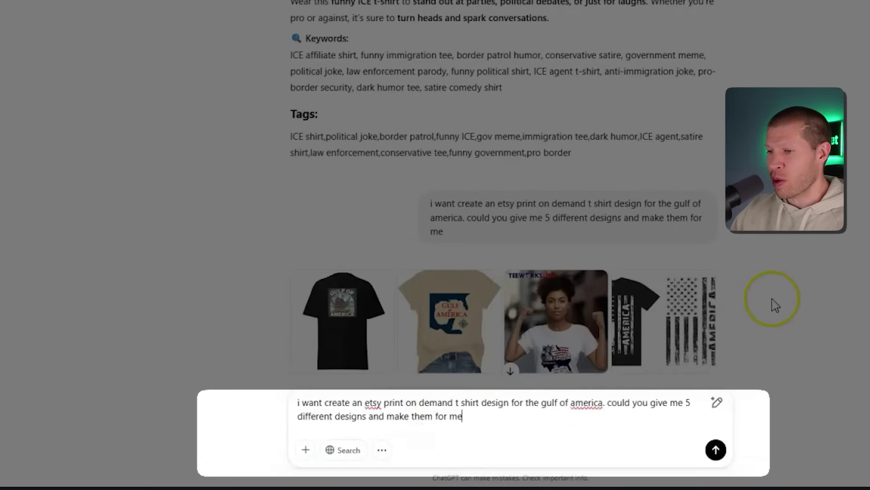
- Append "(make sure they're original so I can use them on my shop)" to the copied request and send it
scroll(773, 309, down, 3)
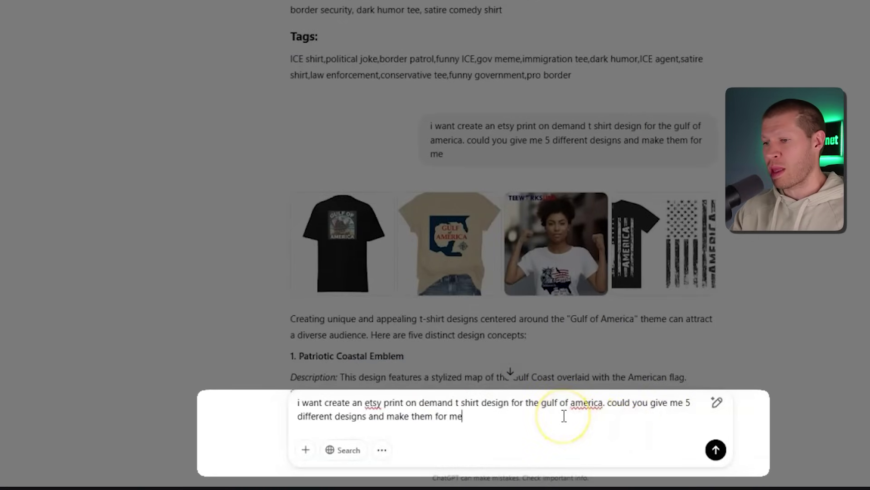
text((make sure they')
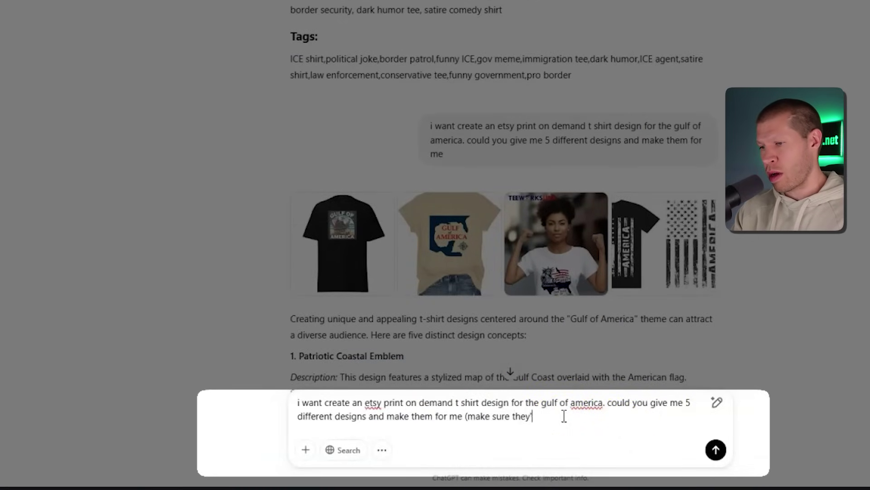
text(re or)
text(iginal and)
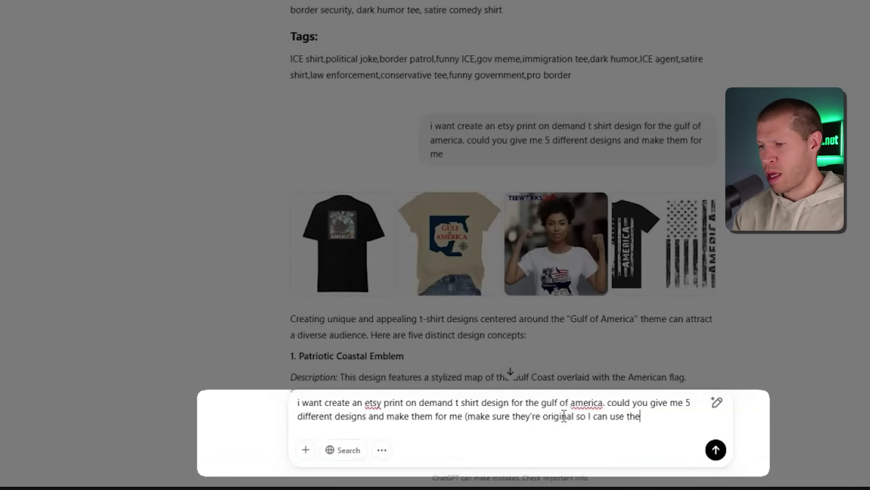
text(hop))
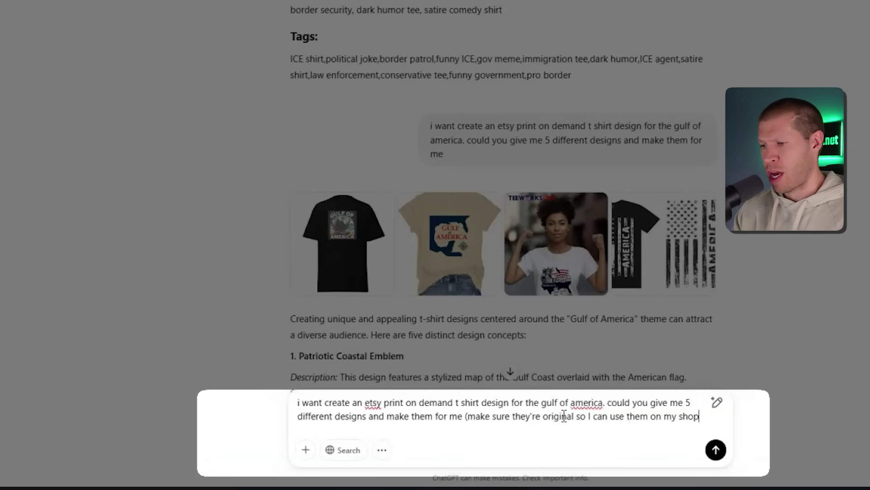
key(Return)
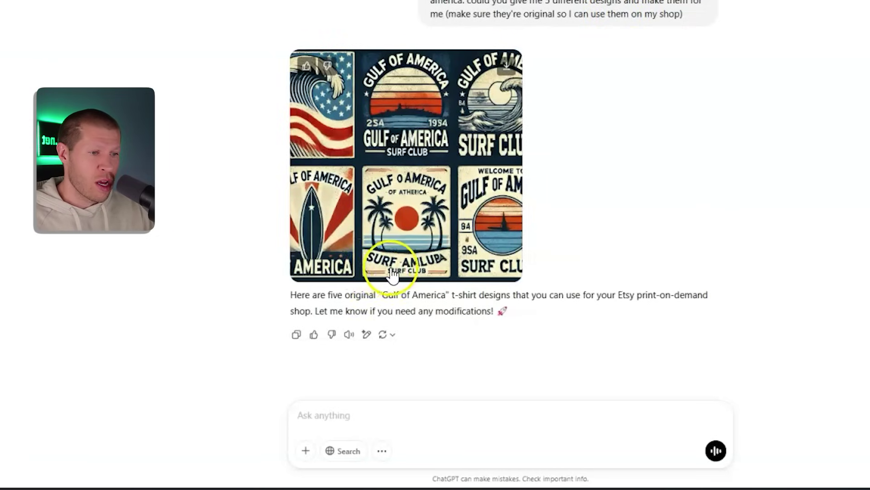
- View the generated design sheet enlarged, and send the follow-up request "send me each design individually"
click(432, 269)
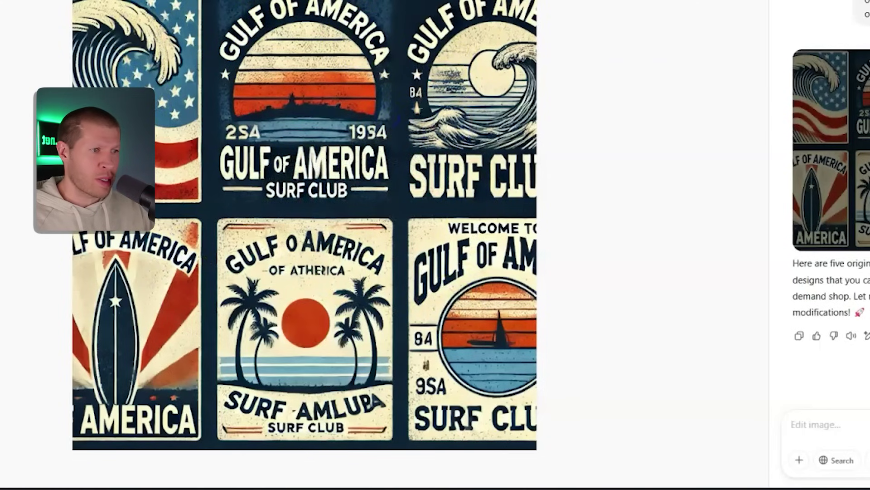
key(Escape)
click(387, 414)
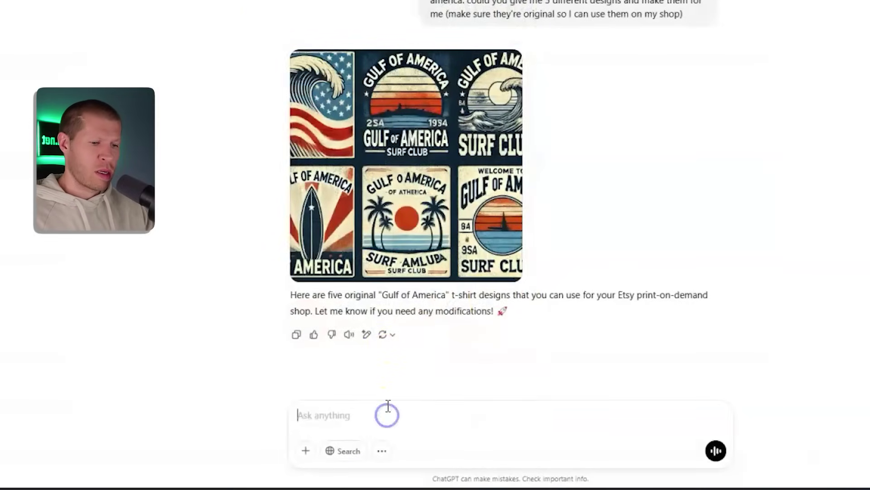
text(send me a)
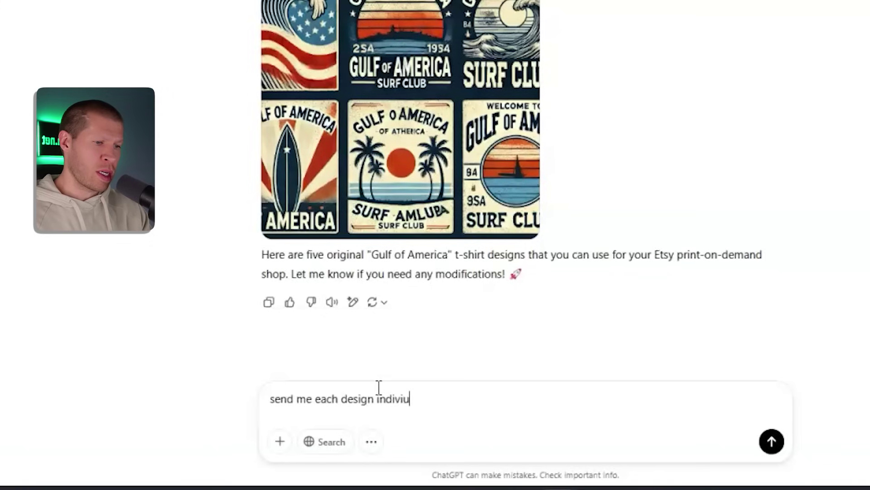
key(Return)
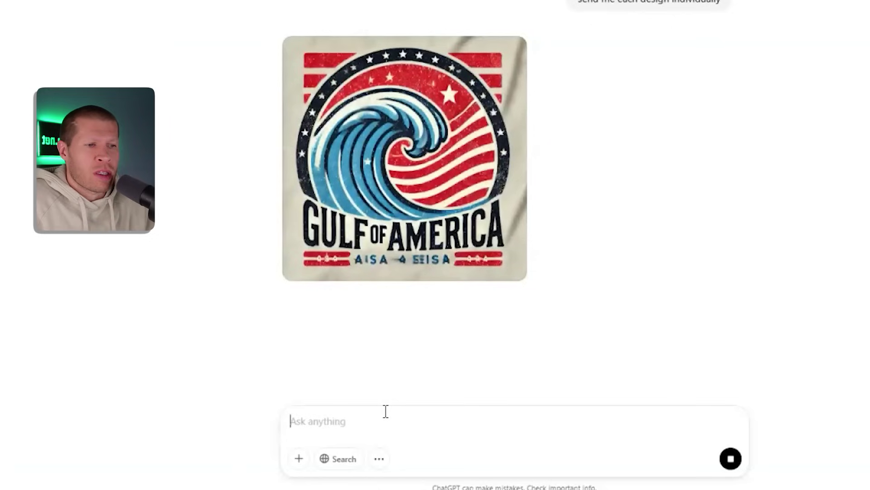
- Open the first individual design, the Gulf of America wave with red stripes, in the enlarged view
mouse_move(406, 190)
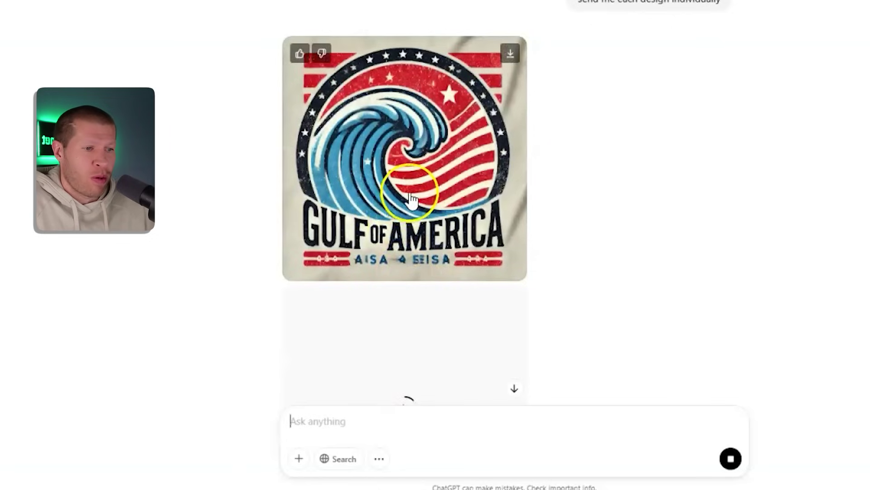
click(411, 190)
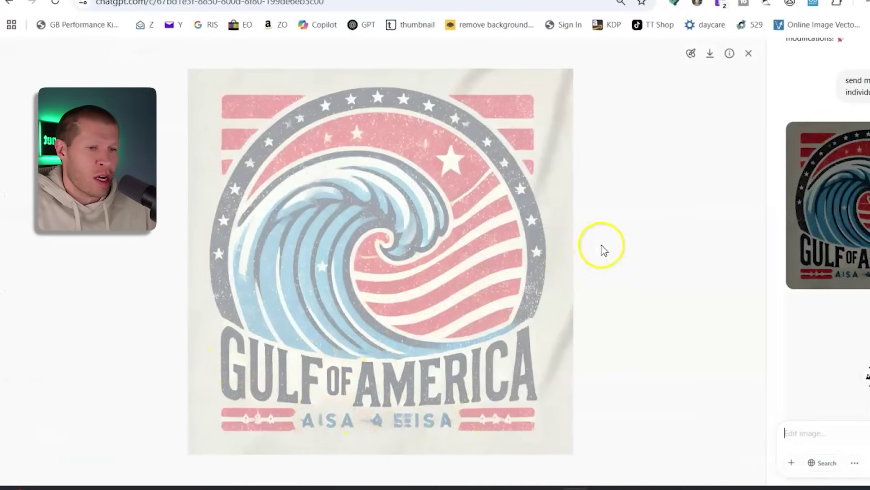
click(749, 53)
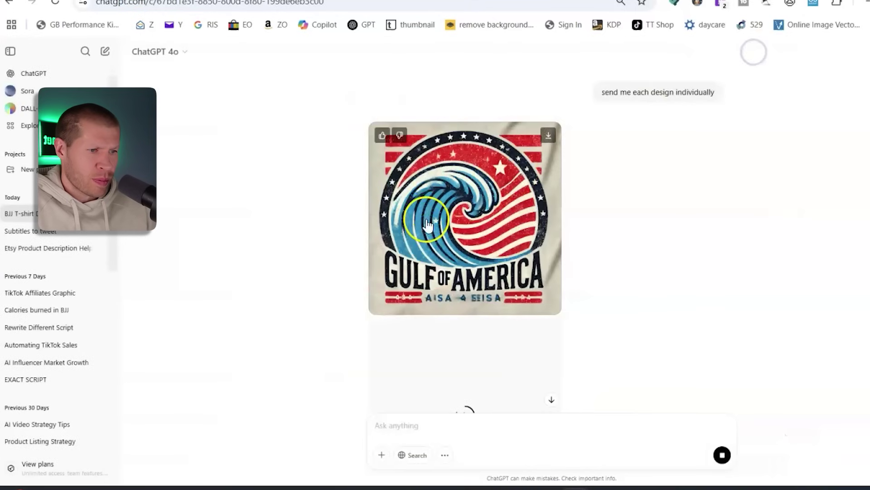
click(501, 171)
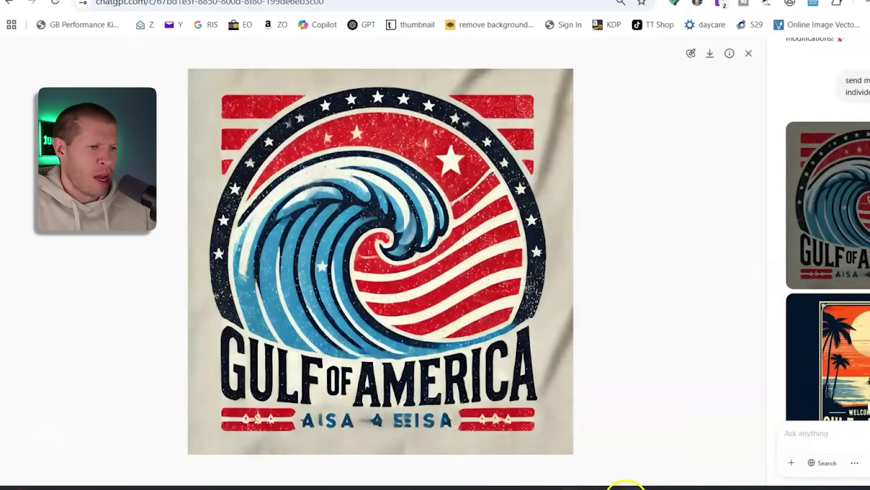
- Switch to Snipping Tool, set the snip shape to freeform, and move its window off the wave design
click(626, 489)
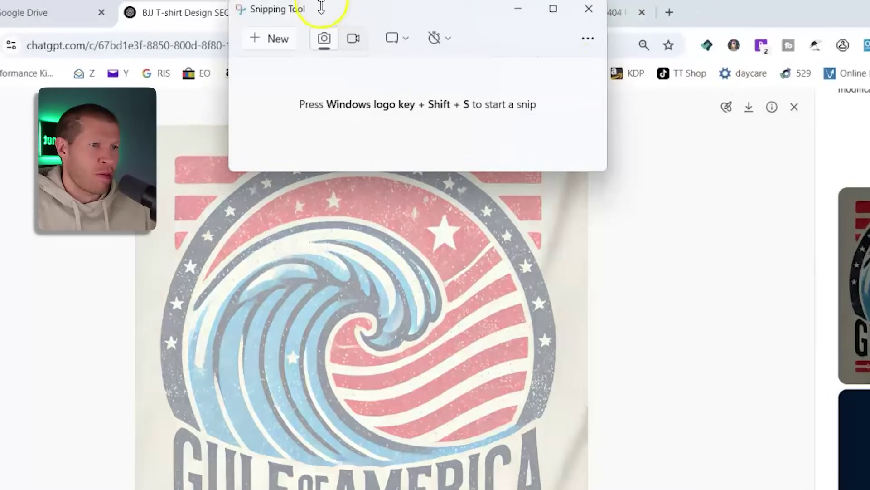
key(super+shift+s)
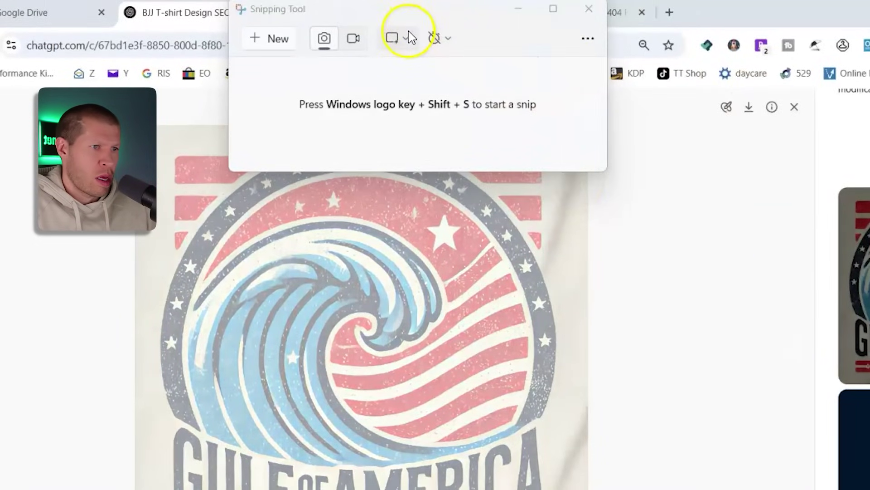
click(398, 39)
click(413, 123)
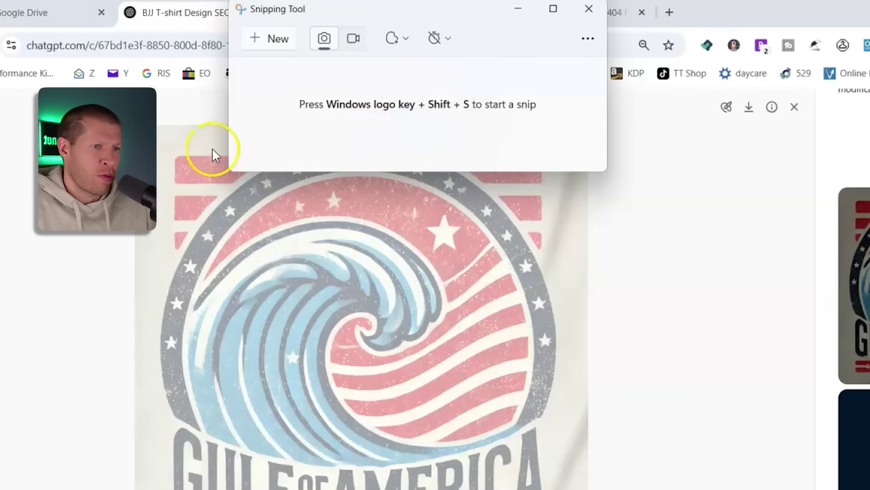
drag(388, 13, 739, 20)
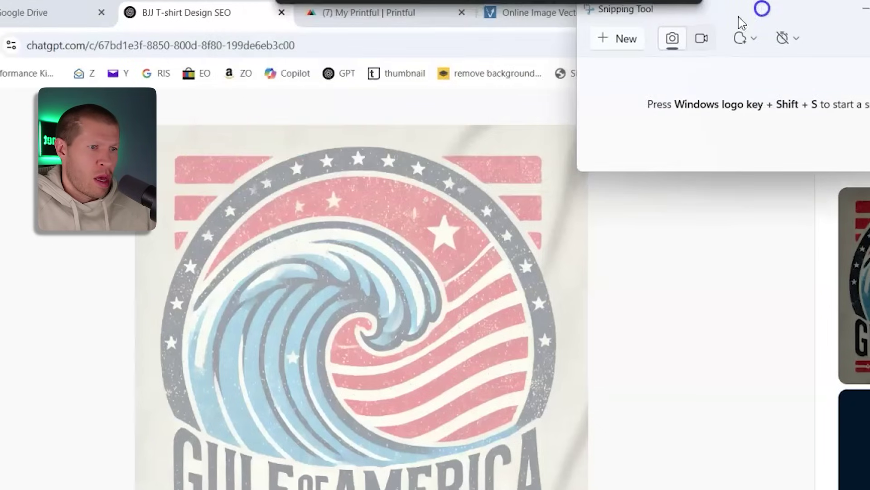
click(423, 145)
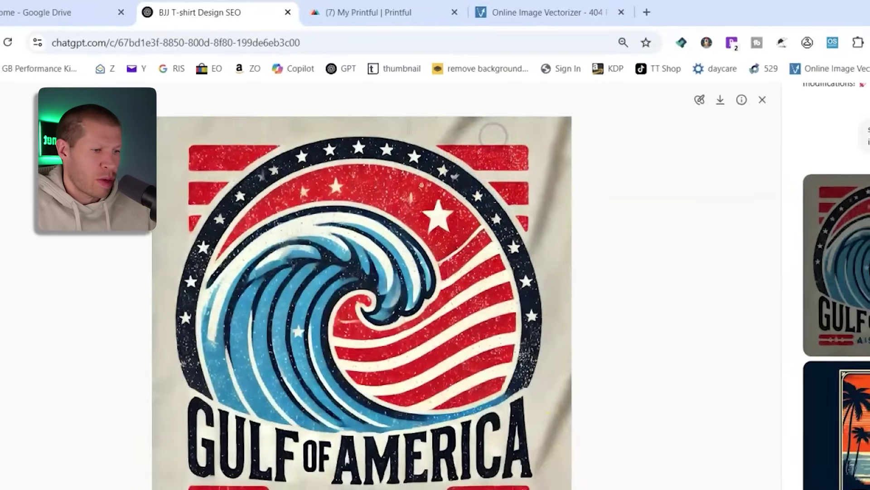
- Try to capture a freeform snip around the enlarged wave design
key(alt+Tab)
click(576, 35)
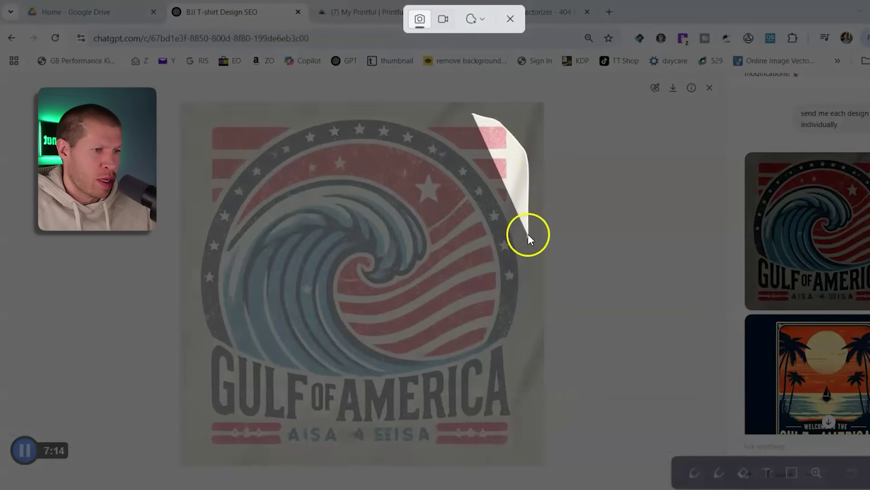
drag(528, 234, 525, 318)
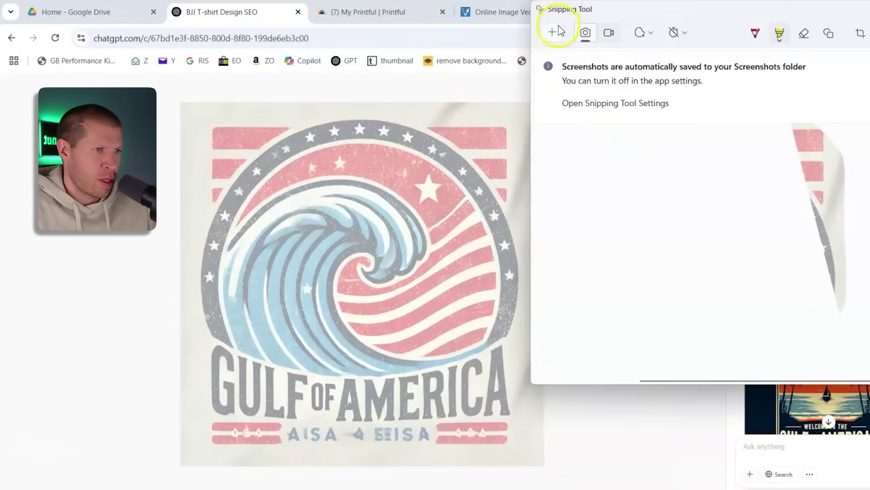
- Take a new freeform snip around the wave design, leaving out the garbled text beneath the title, and check the whole capture
click(556, 32)
mouse_move(485, 97)
mouse_down()
mouse_move(402, 110)
mouse_move(483, 119)
mouse_up()
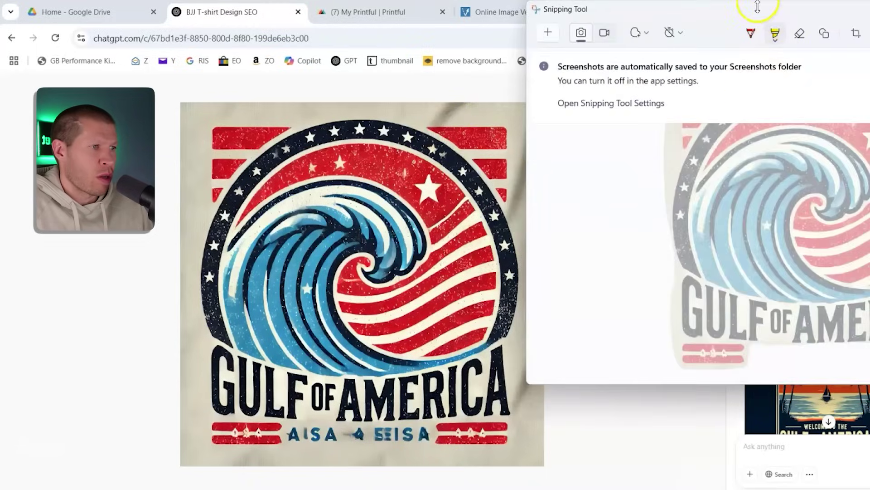
drag(752, 8, 436, 82)
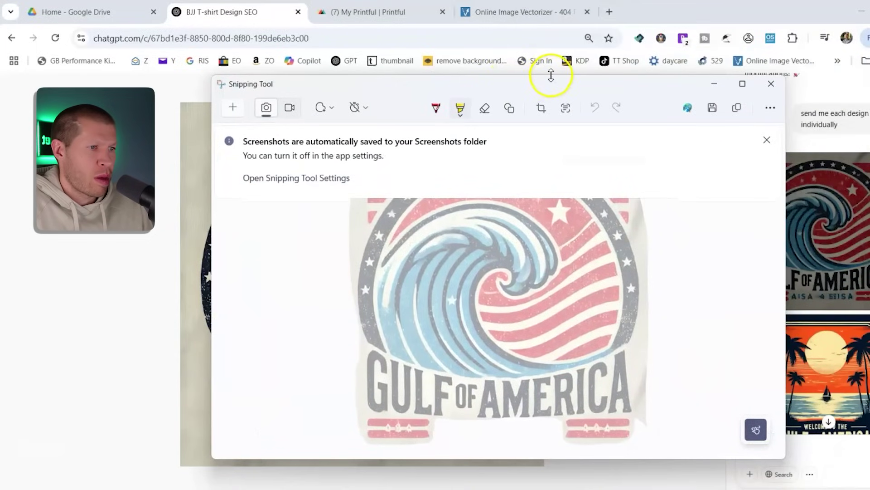
drag(551, 75, 551, 6)
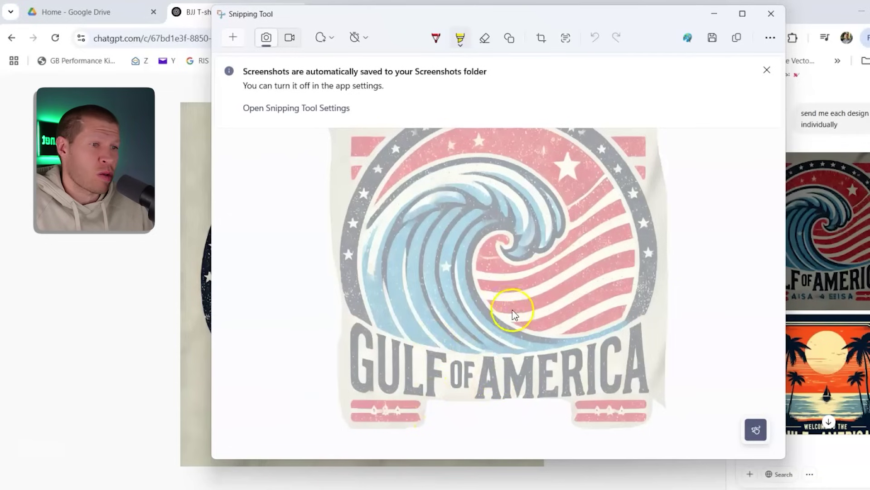
scroll(513, 314, up, 1)
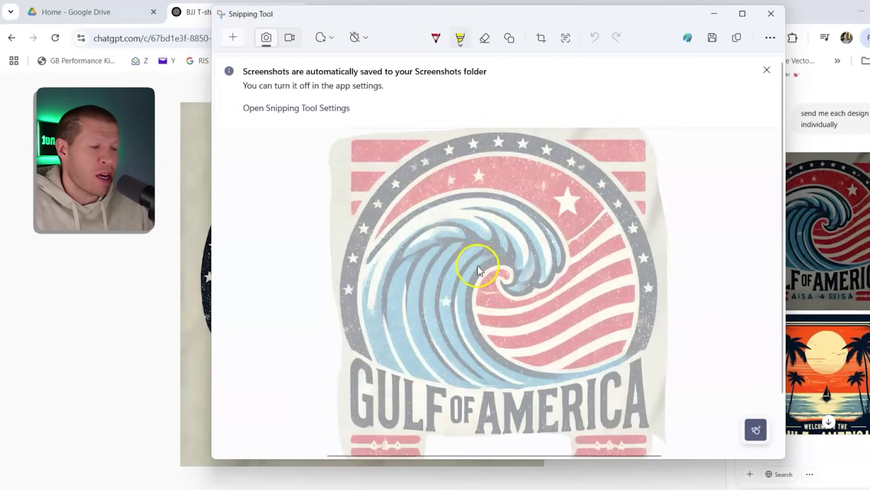
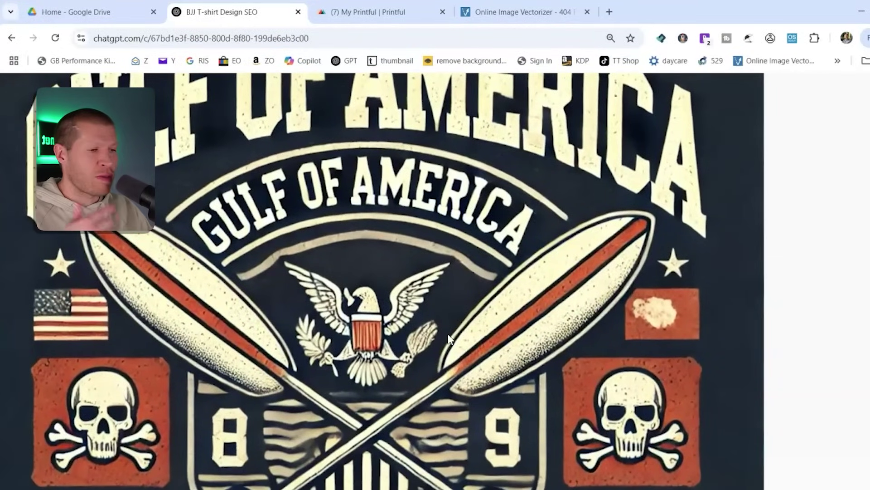
- Close the enlarged Surf Club design and look through the remaining individual designs in the ChatGPT conversation
click(784, 110)
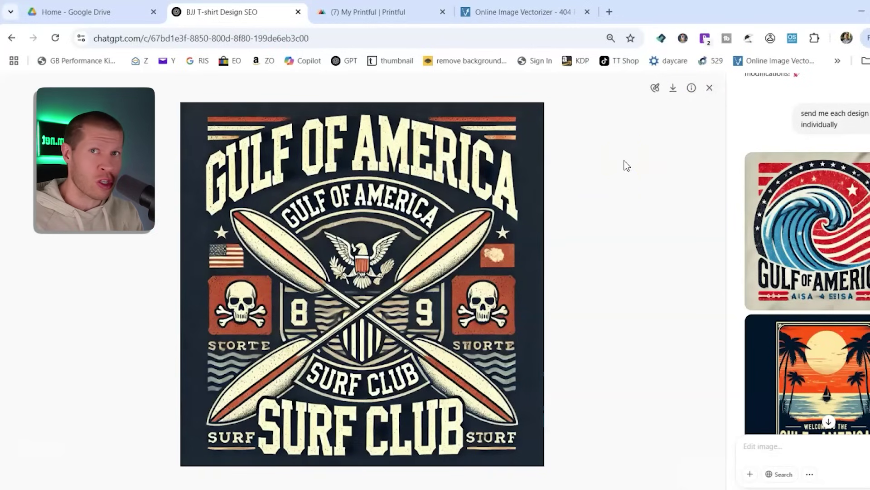
click(710, 87)
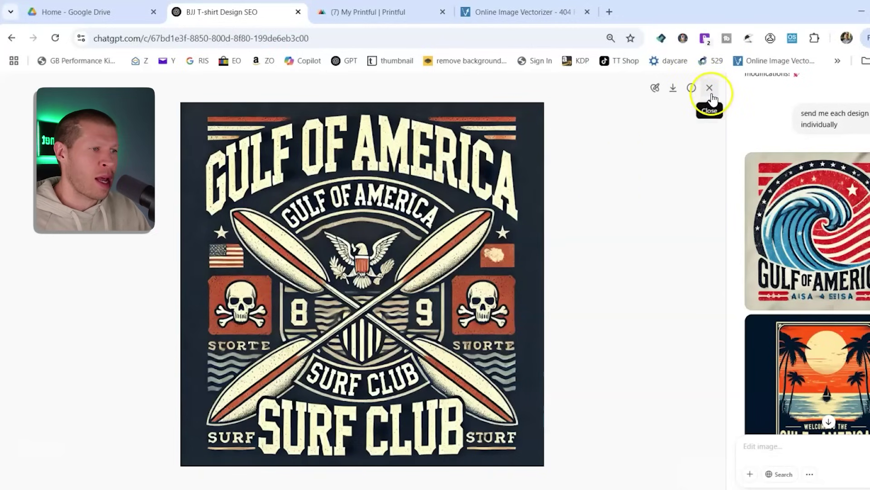
scroll(465, 270, down, 2)
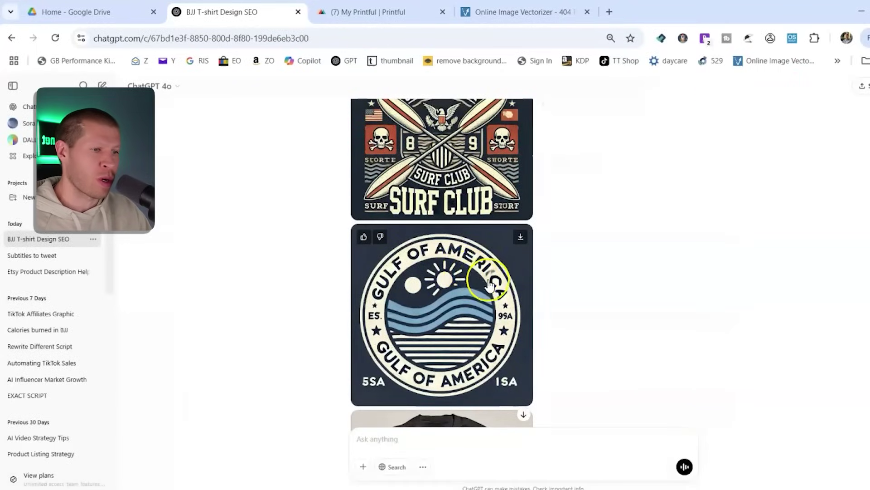
scroll(455, 277, down, 3)
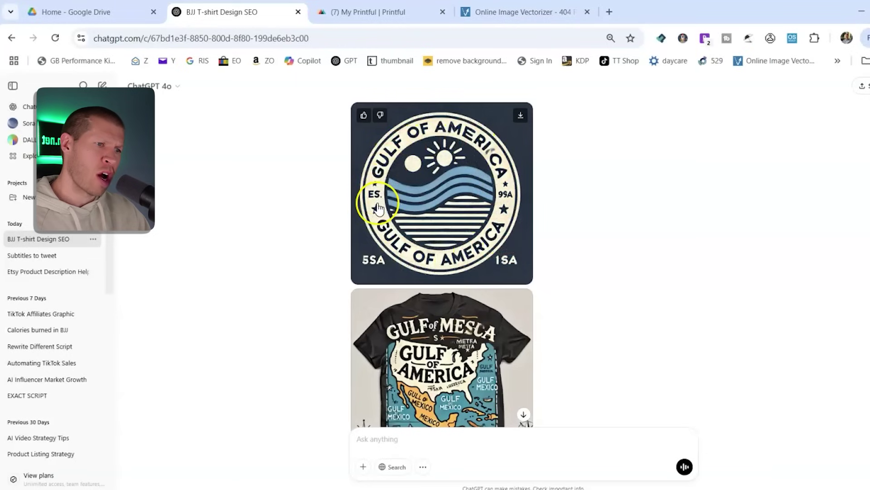
scroll(460, 256, down, 4)
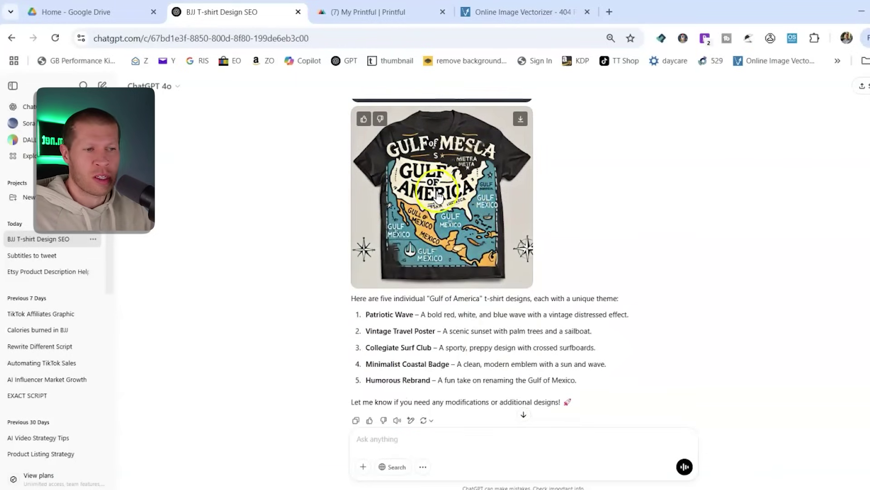
scroll(431, 191, up, 6)
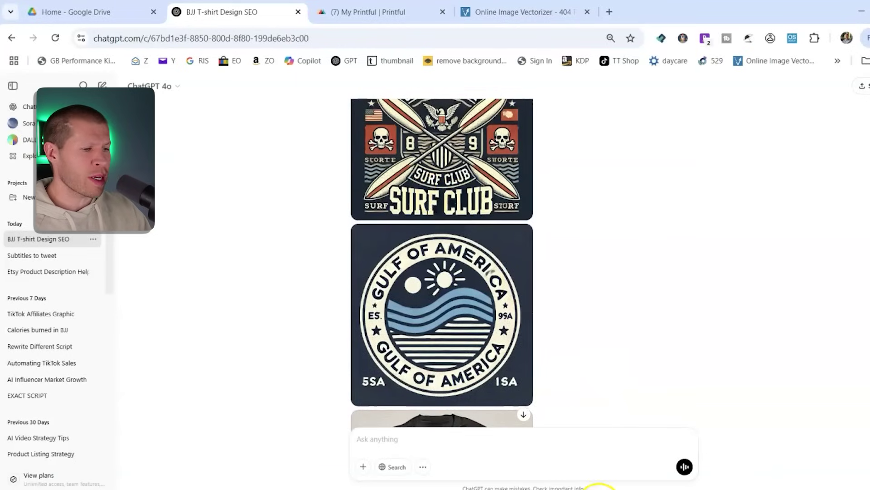
- Review the captured wave snip in Snipping Tool and return to the ChatGPT conversation
click(599, 487)
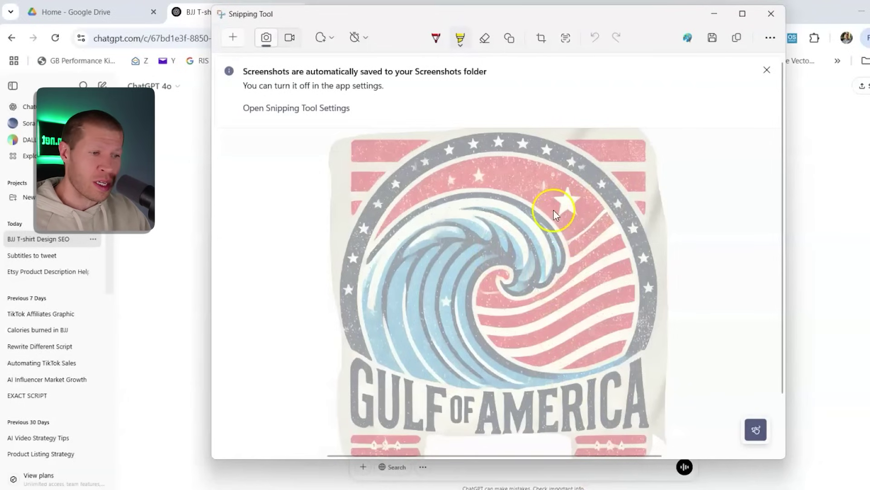
scroll(555, 213, down, 1)
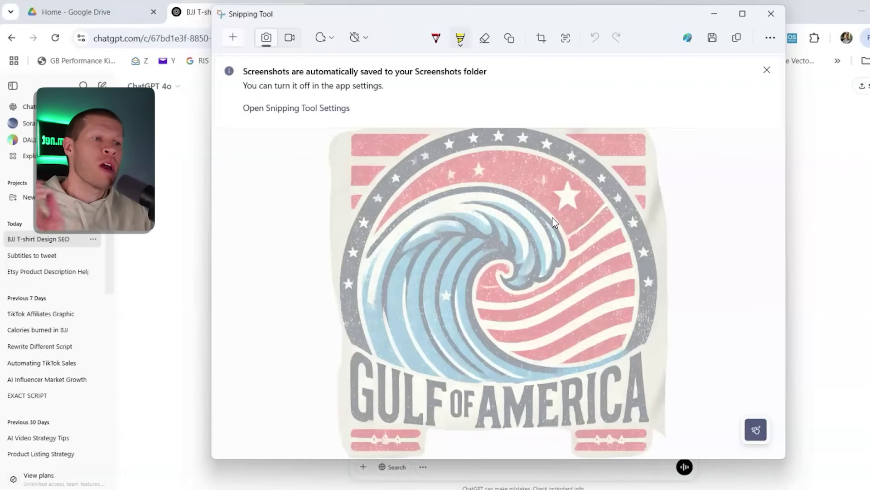
click(868, 184)
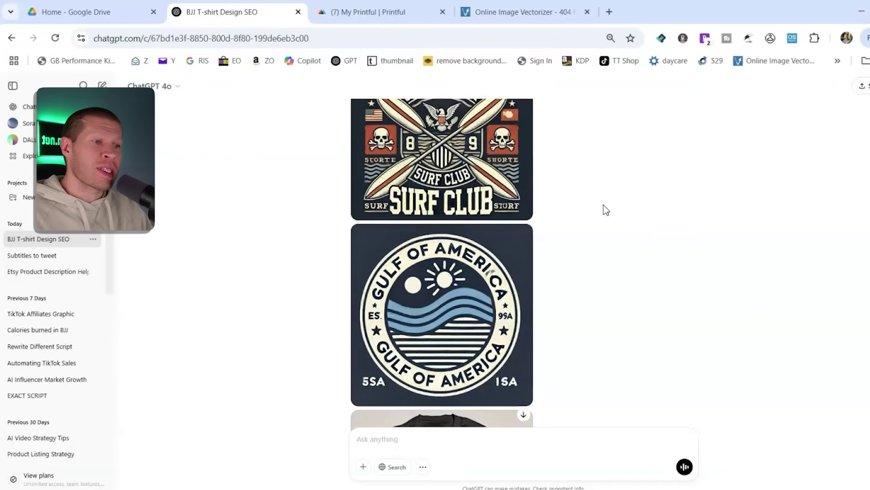
- Switch to the Printful dashboard and dismiss the recommendation survey
click(353, 11)
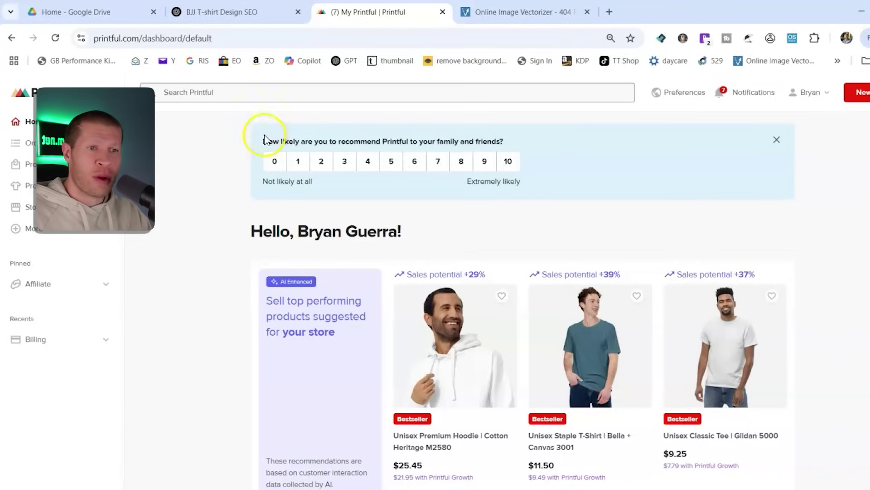
click(776, 139)
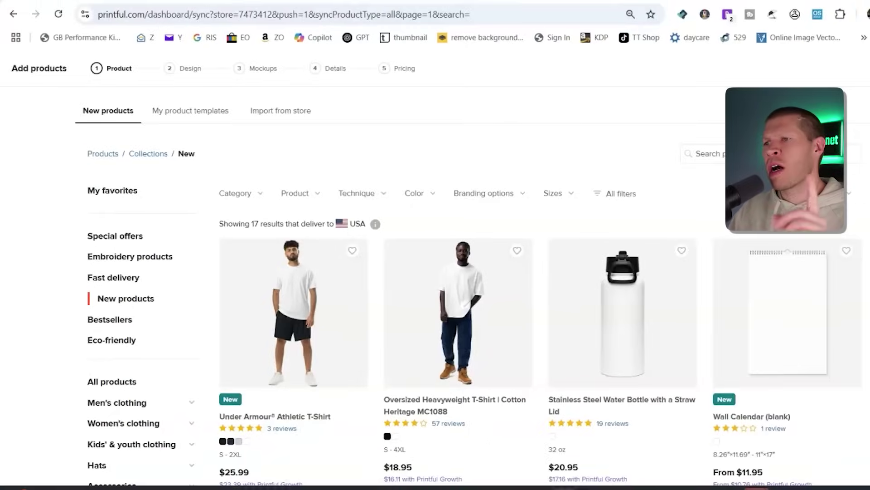
- Switch to Vectorizer, start an image upload, and browse the Downloads folder for the design
click(484, 1)
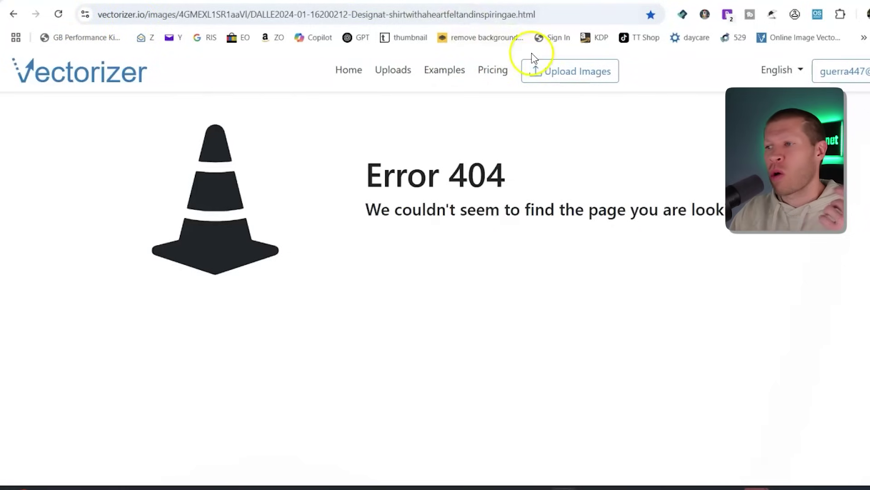
click(544, 70)
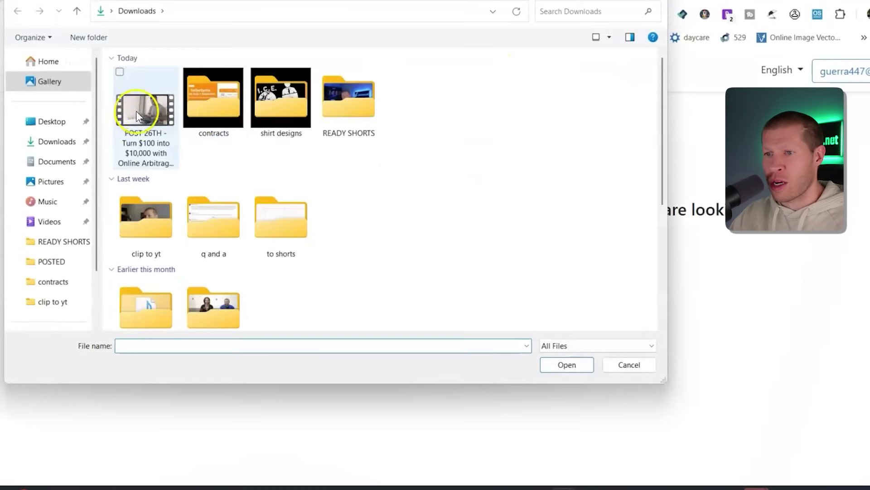
click(53, 141)
scroll(554, 165, down, 5)
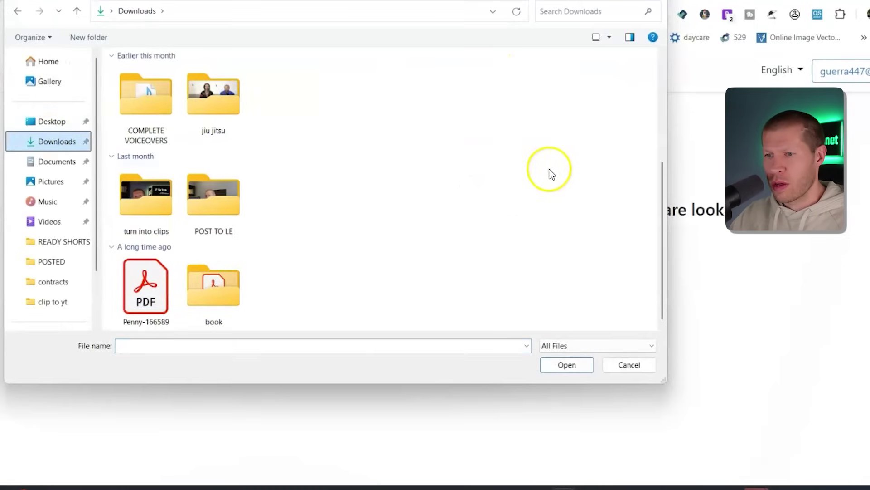
- Switch to Snipping Tool and save the wave snip as 1 in the Downloads folder
click(616, 486)
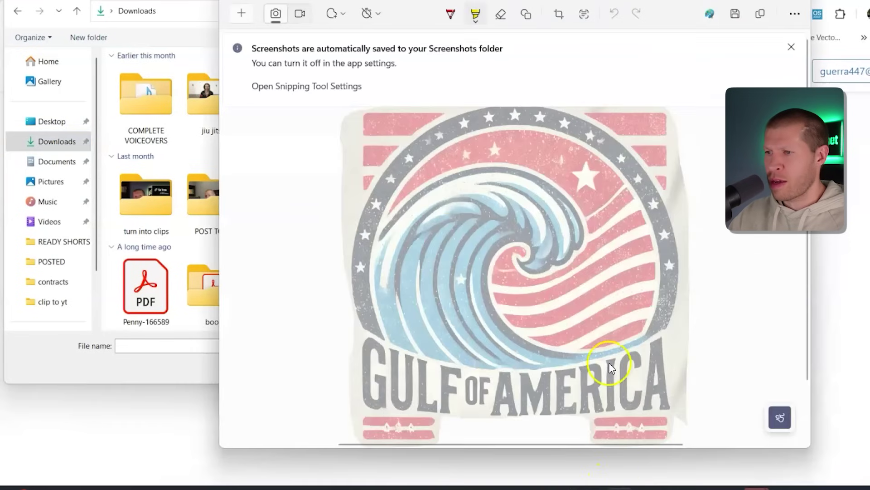
click(734, 15)
text(1)
key(Return)
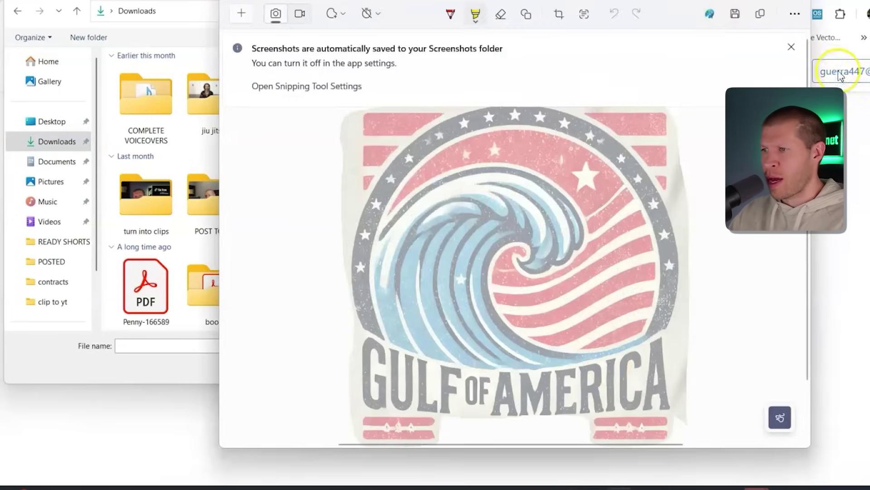
- Return to the Vectorizer file selection and try to upload the image 1 from Downloads
click(839, 70)
scroll(181, 128, up, 5)
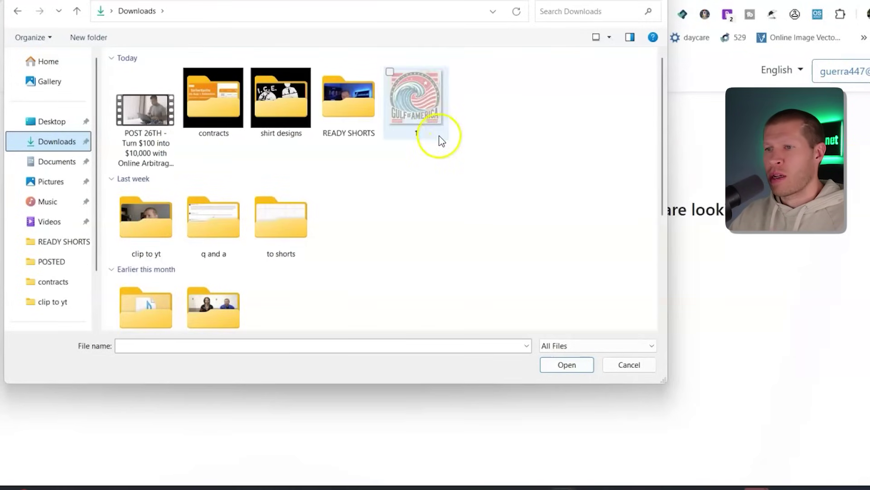
double_click(412, 106)
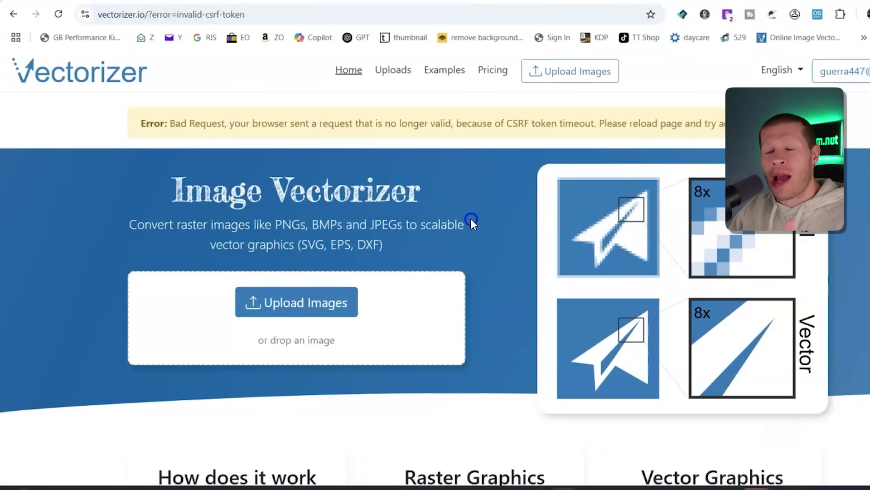
scroll(439, 318, down, 1)
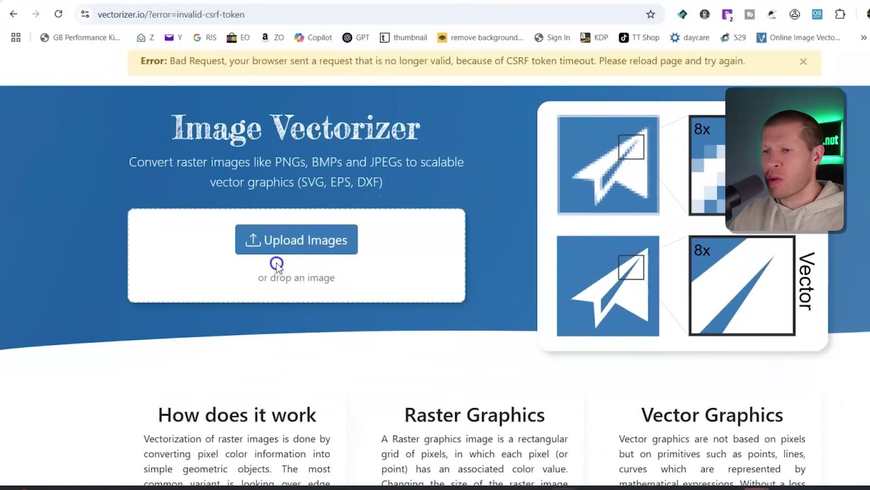
- Upload the image 1 from Downloads for vectorizing and review its preview and color palette options
click(284, 251)
double_click(156, 110)
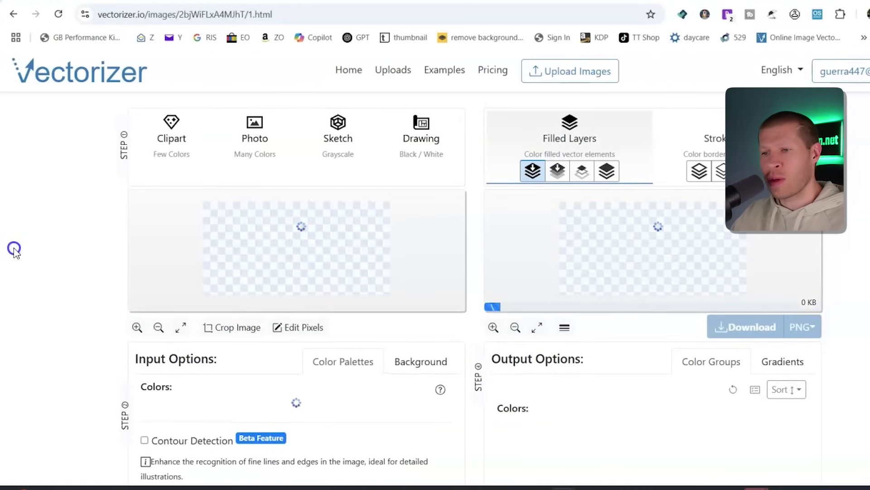
scroll(38, 242, down, 2)
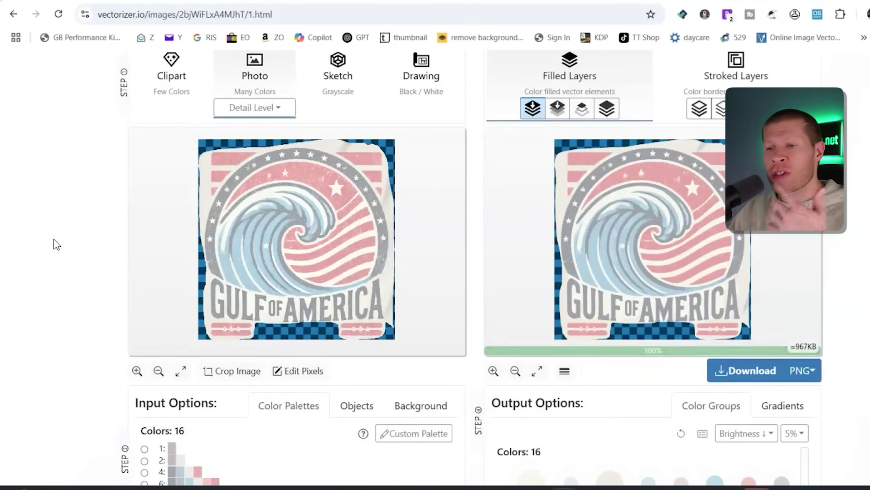
scroll(68, 260, down, 4)
scroll(78, 277, down, 4)
scroll(113, 282, up, 4)
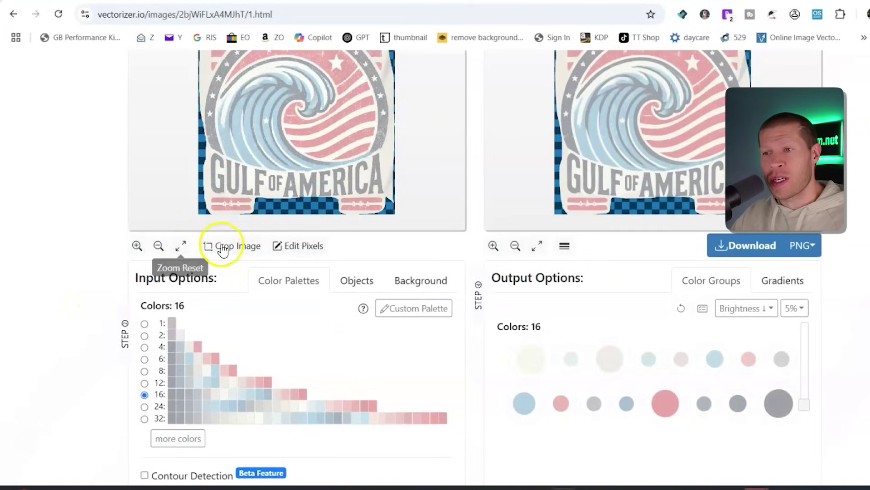
scroll(208, 218, up, 2)
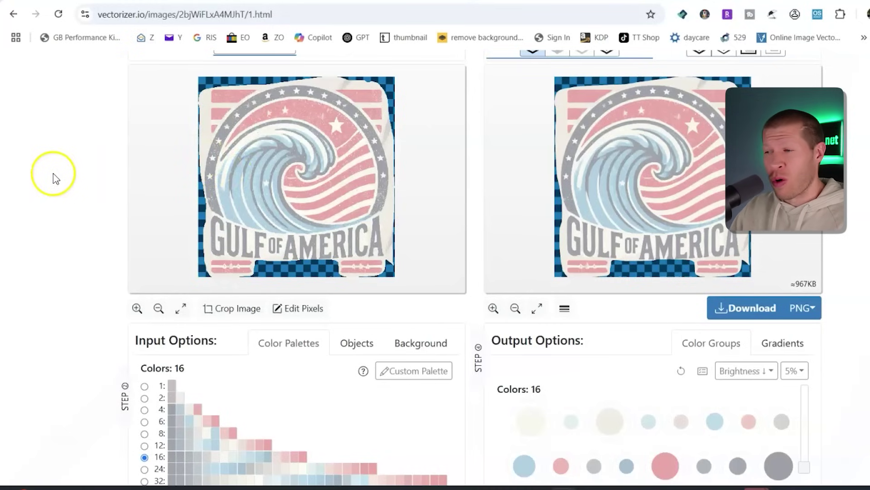
scroll(53, 177, up, 3)
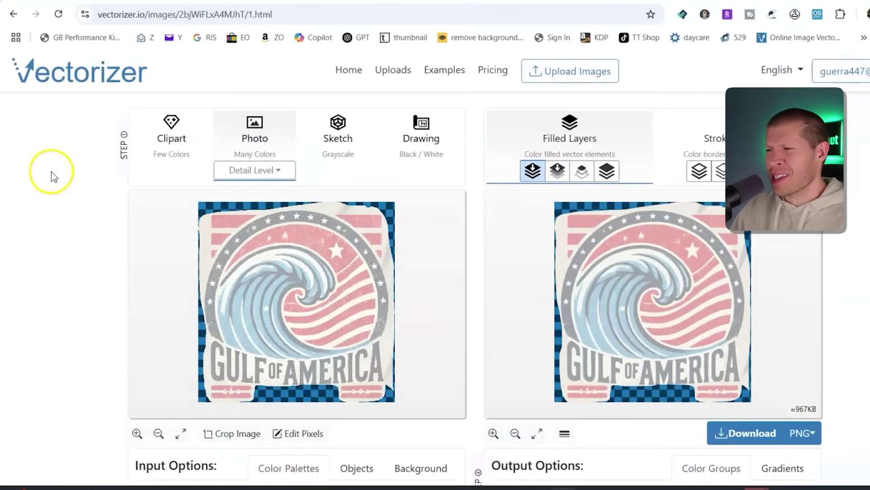
- Open the Vectorizer pricing page in a new tab and review the access pass options
right_click(491, 73)
click(507, 93)
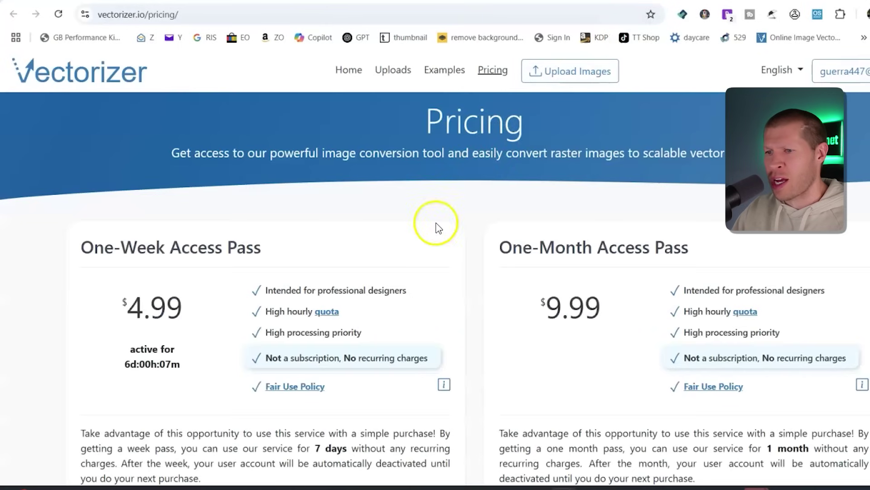
scroll(292, 247, down, 1)
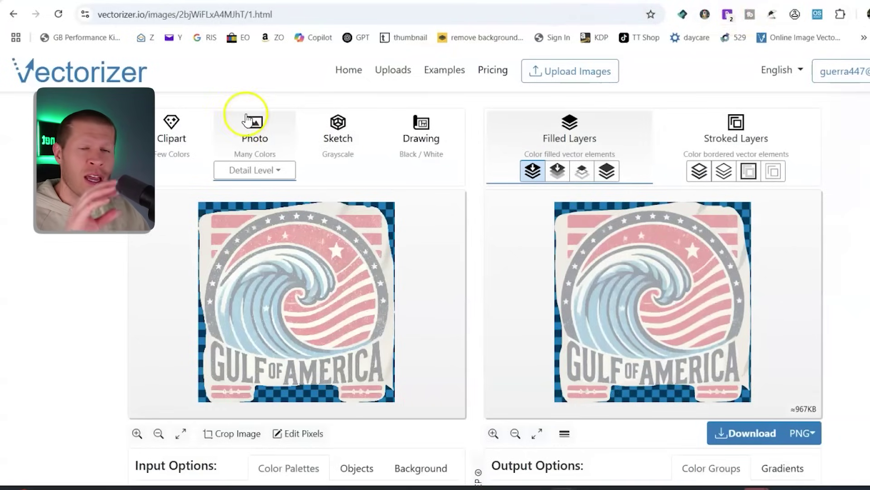
- Reduce the input color palette of the wave design to 6 colors
scroll(105, 233, down, 4)
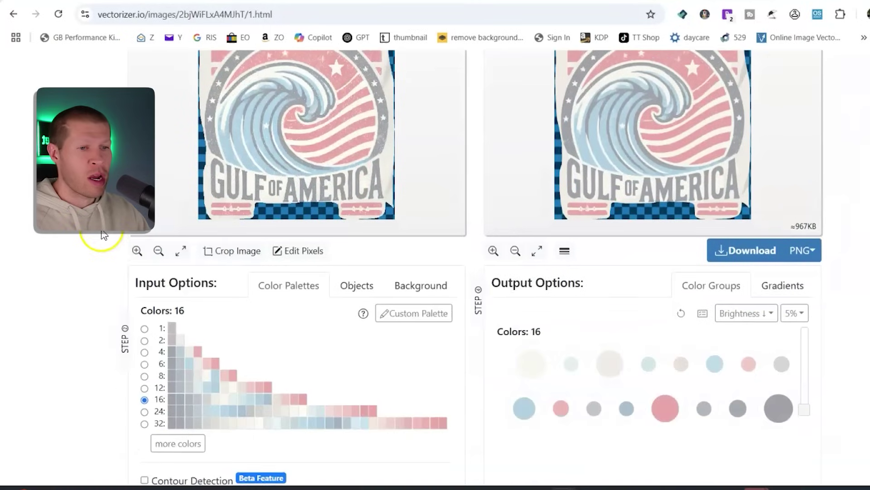
scroll(139, 374, up, 3)
scroll(140, 377, down, 1)
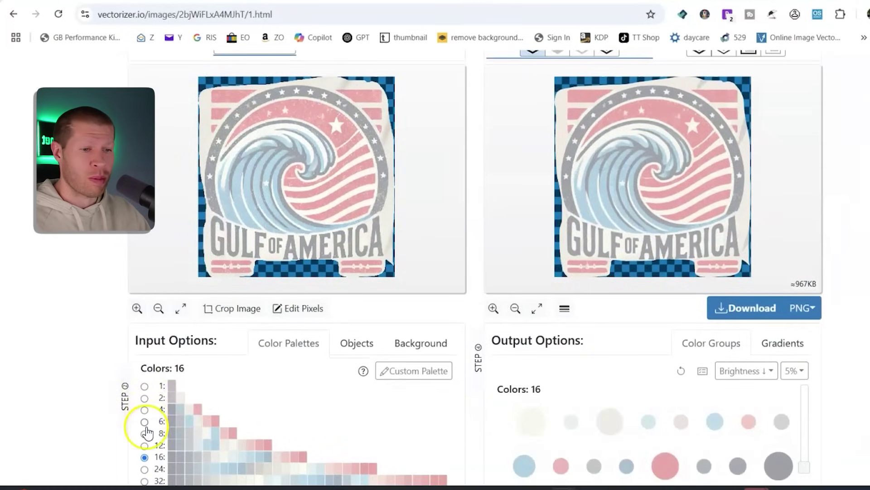
scroll(146, 429, down, 1)
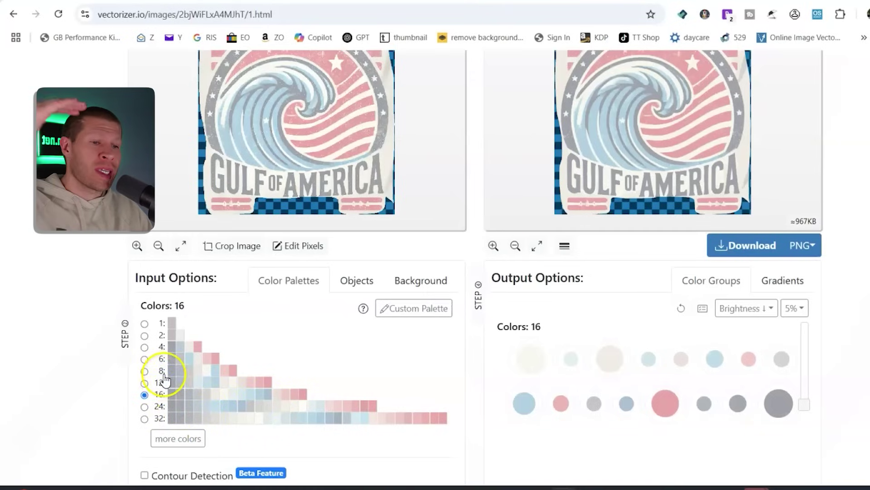
click(145, 360)
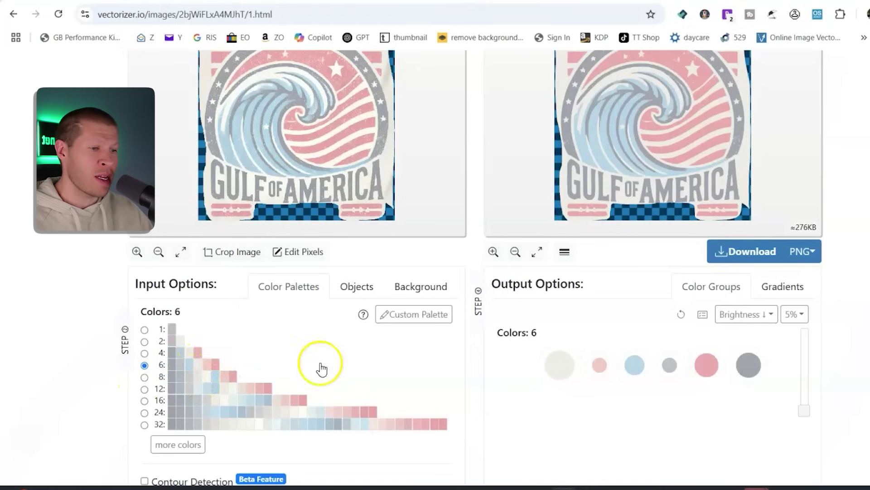
- Exclude the cream background color from the output color groups and check the vectorized preview
scroll(818, 364, up, 3)
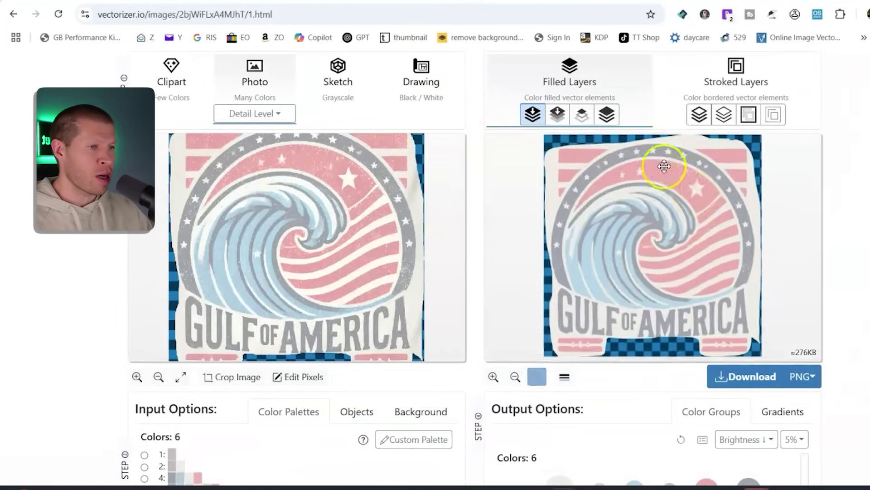
scroll(868, 251, down, 3)
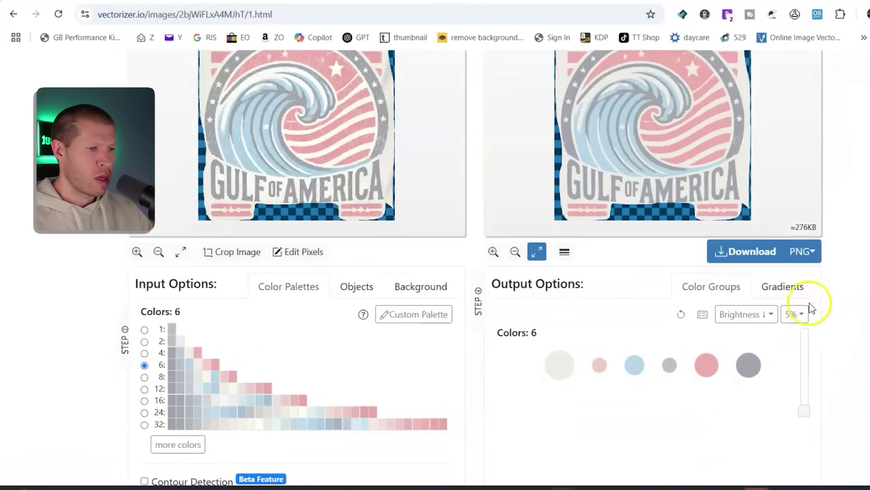
click(560, 352)
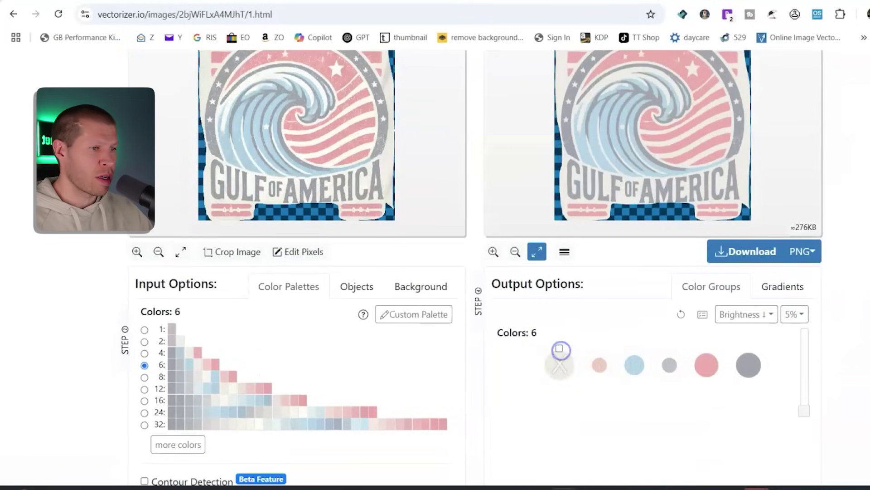
scroll(857, 247, up, 1)
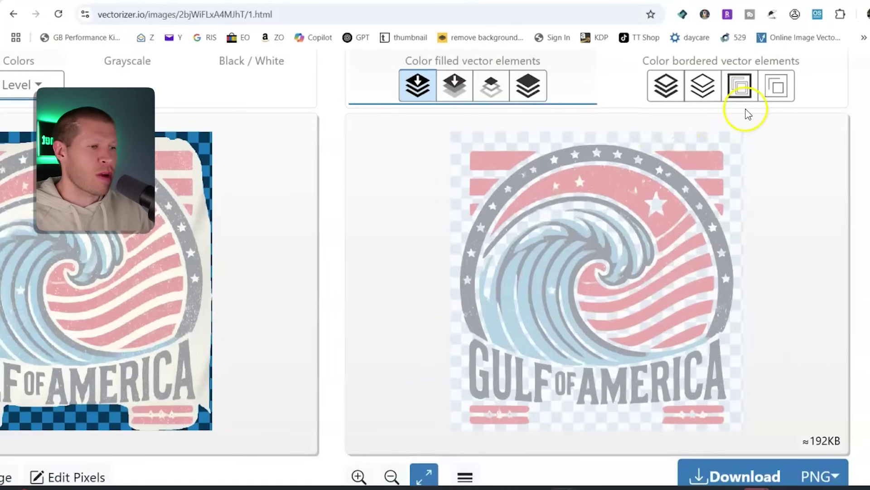
key(ctrl+minus)
key(ctrl+minus)
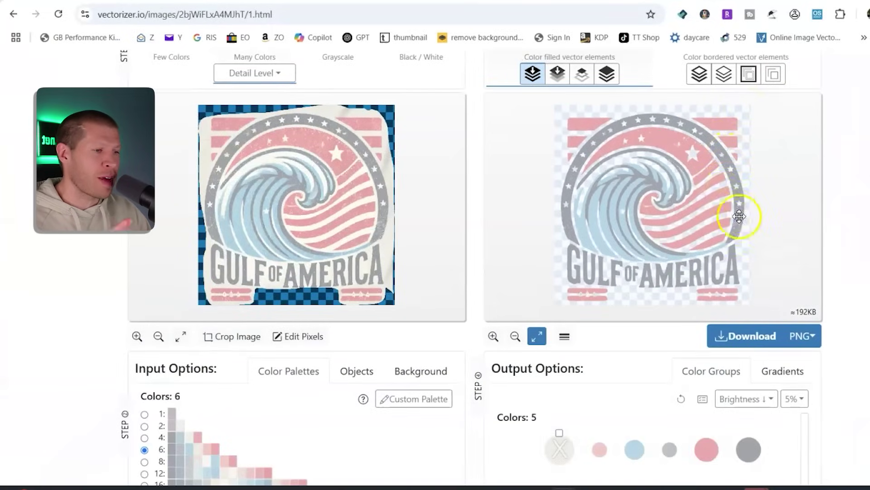
- Download the vectorized design as a PNG and show the file in its folder
click(760, 339)
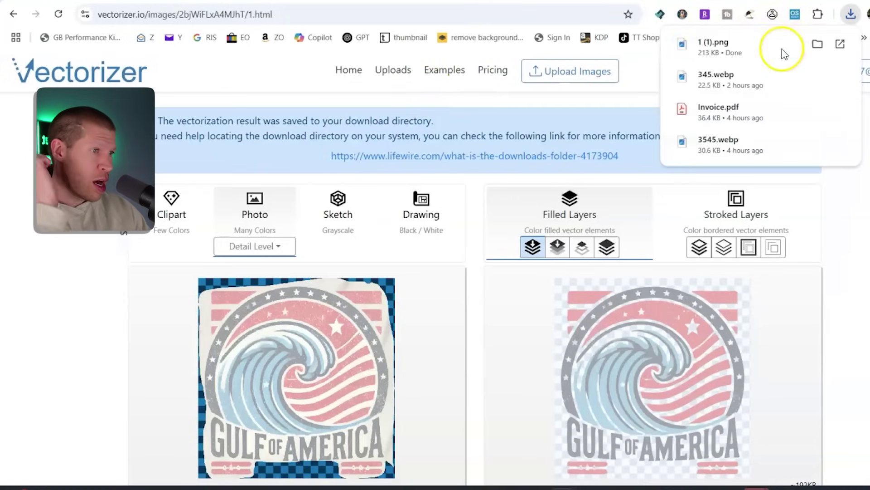
click(816, 44)
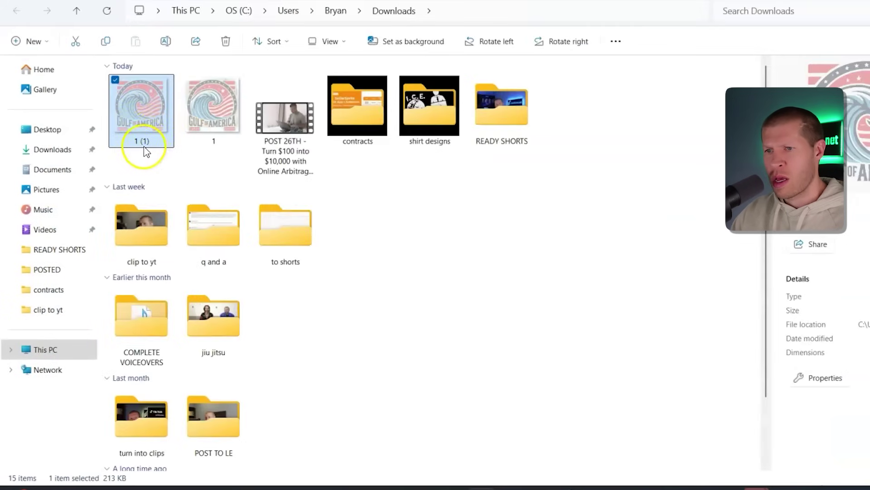
- Rename the downloaded file 1 (1) as Gulf of america wave and delete the original image 1
click(143, 144)
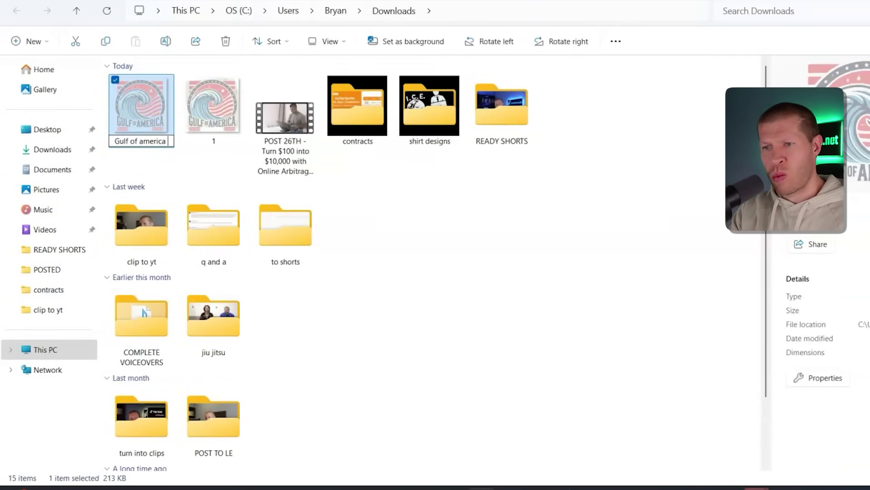
text(Gulf of america wave)
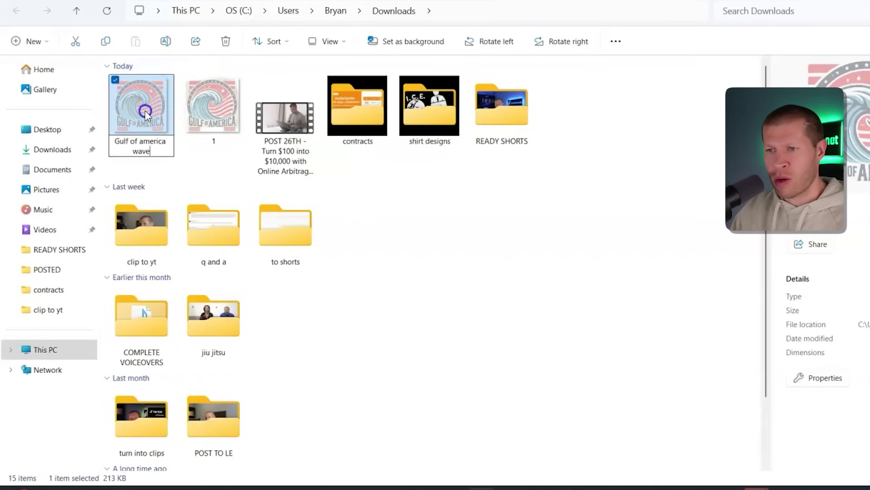
click(198, 108)
key(Delete)
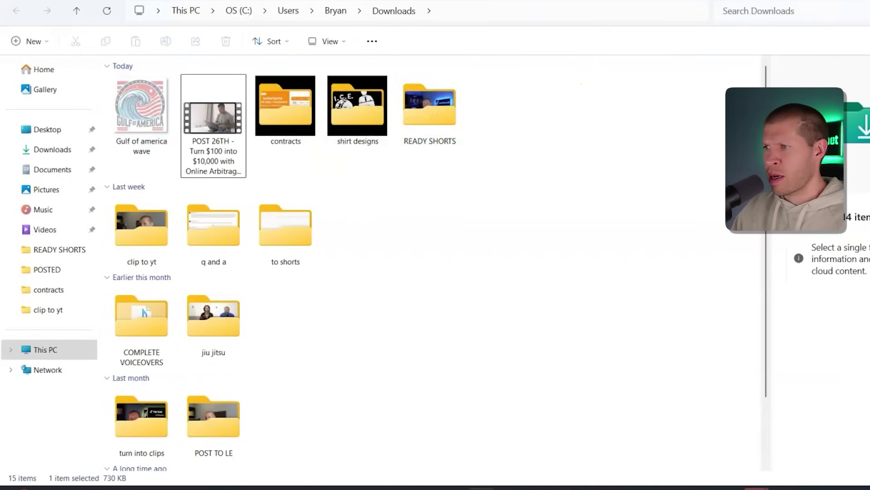
- Switch to Printful and choose the Unisex Classic Tee | Gildan 5000 from the men's T-shirts
key(alt+Tab)
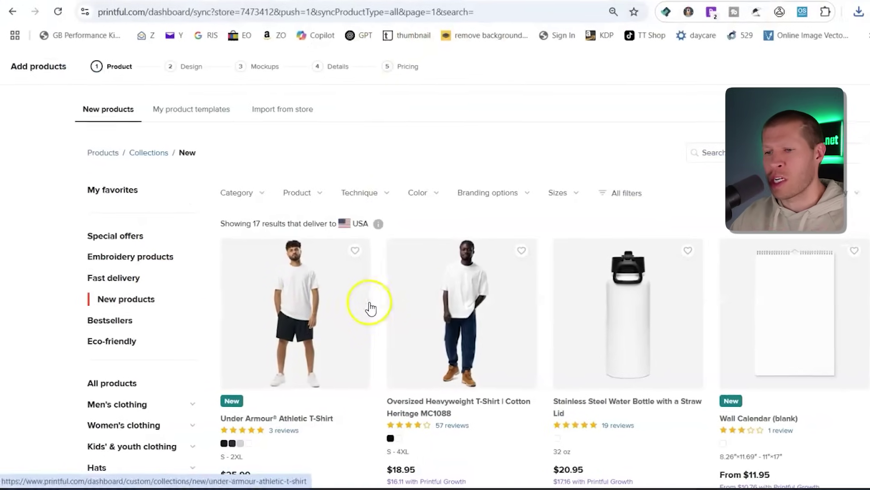
scroll(217, 318, down, 4)
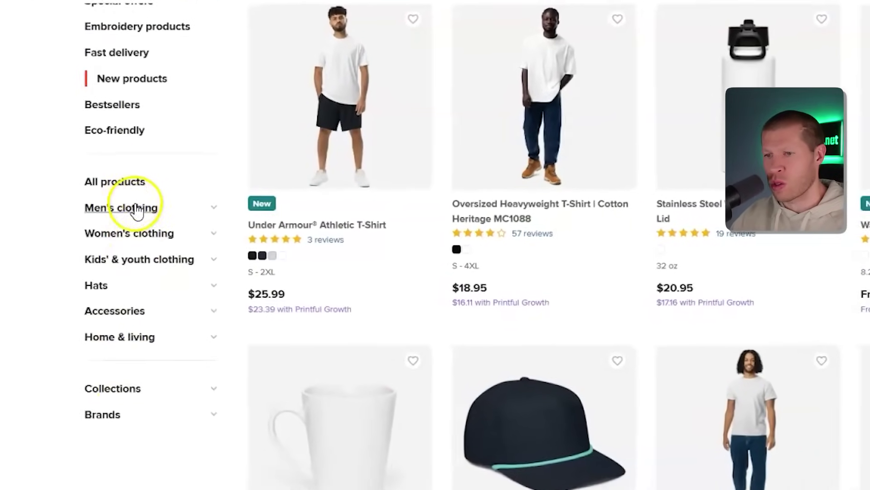
click(132, 208)
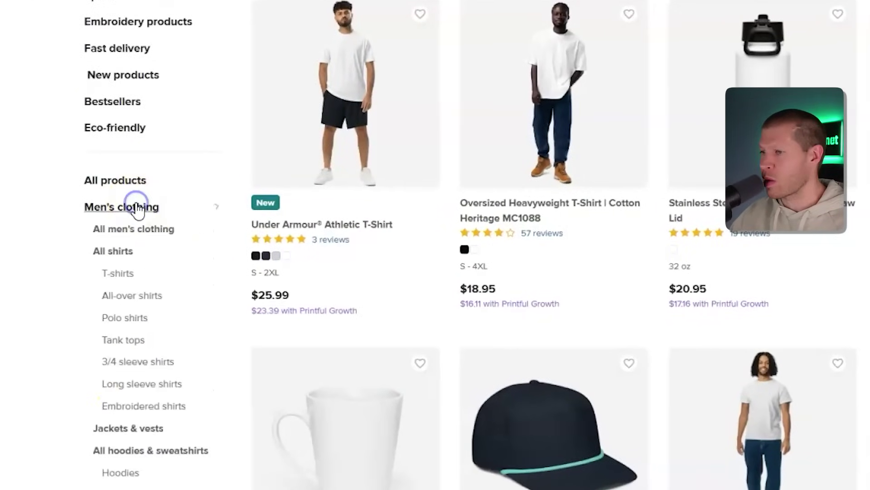
click(119, 273)
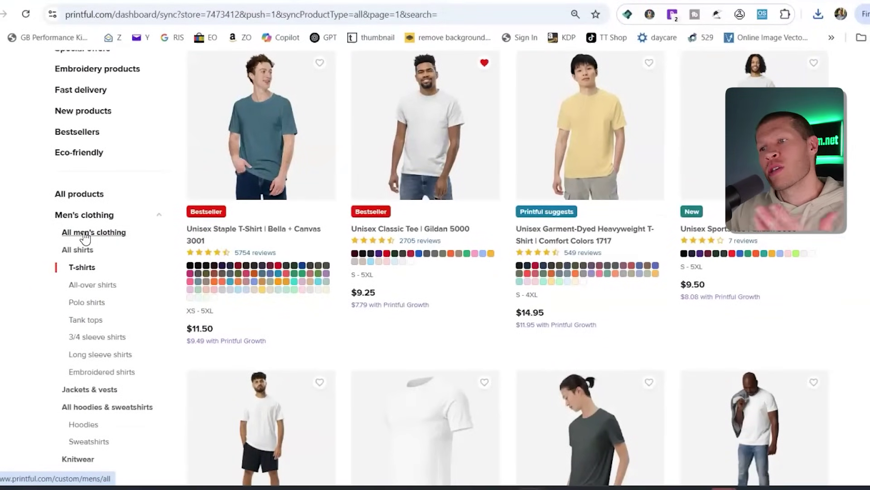
click(380, 129)
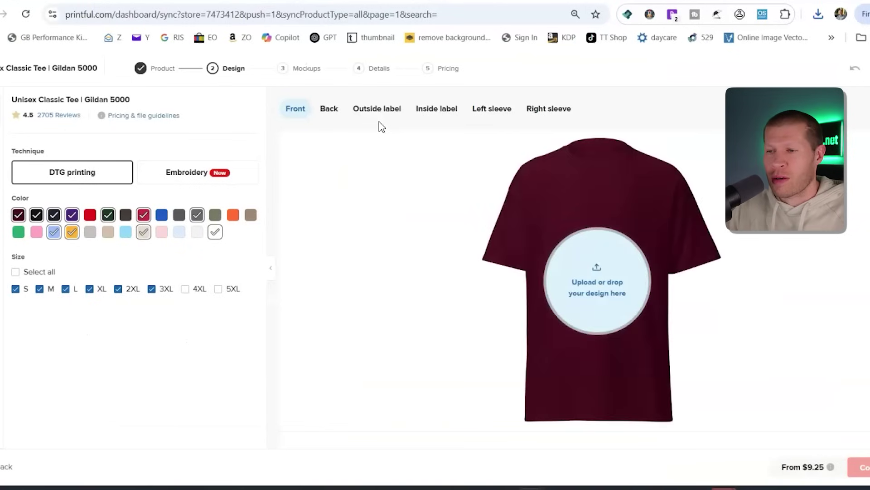
- Upload Gulf of america wave from Downloads to the file library and apply it to the shirt's front
click(596, 259)
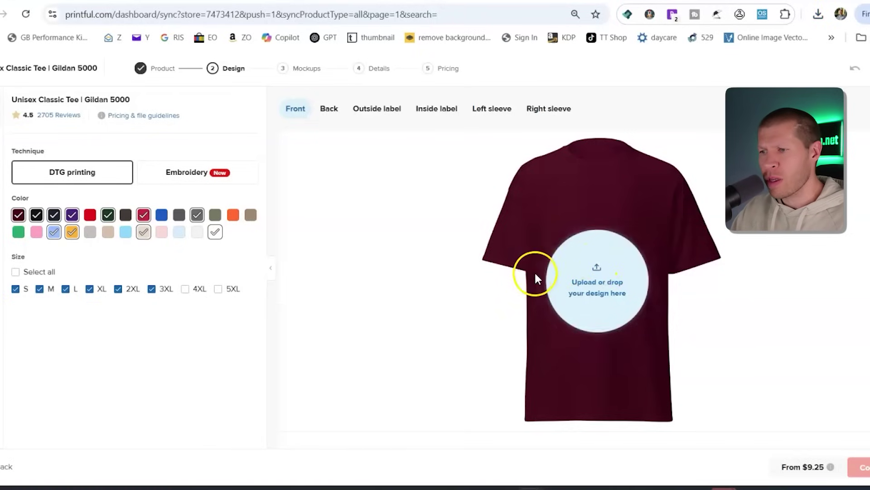
click(598, 272)
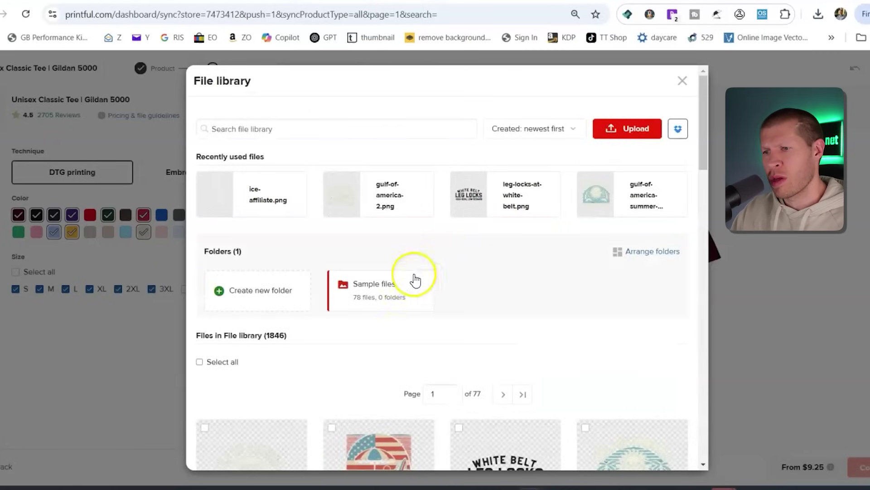
scroll(346, 375, down, 4)
scroll(287, 331, up, 4)
mouse_move(632, 186)
click(630, 131)
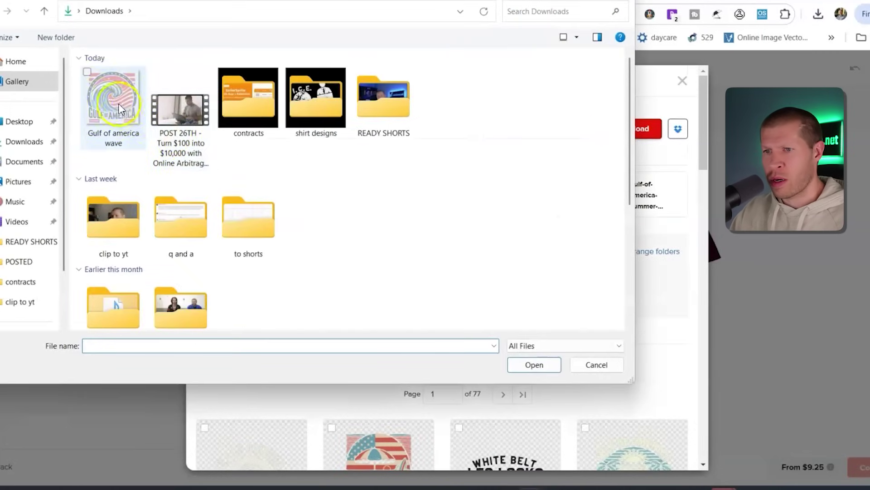
double_click(118, 104)
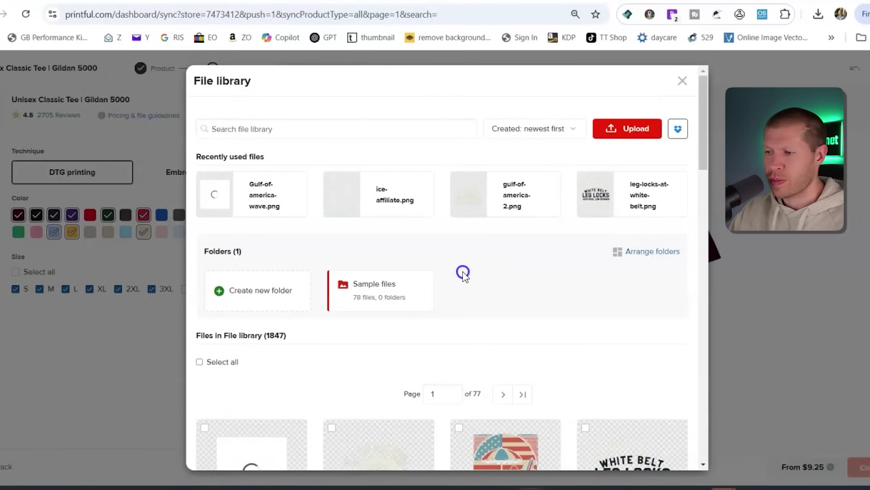
scroll(202, 360, down, 3)
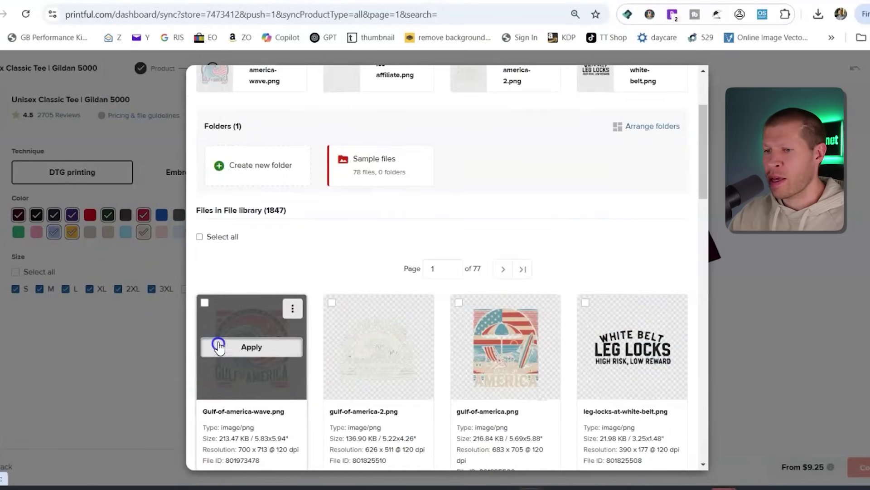
click(219, 347)
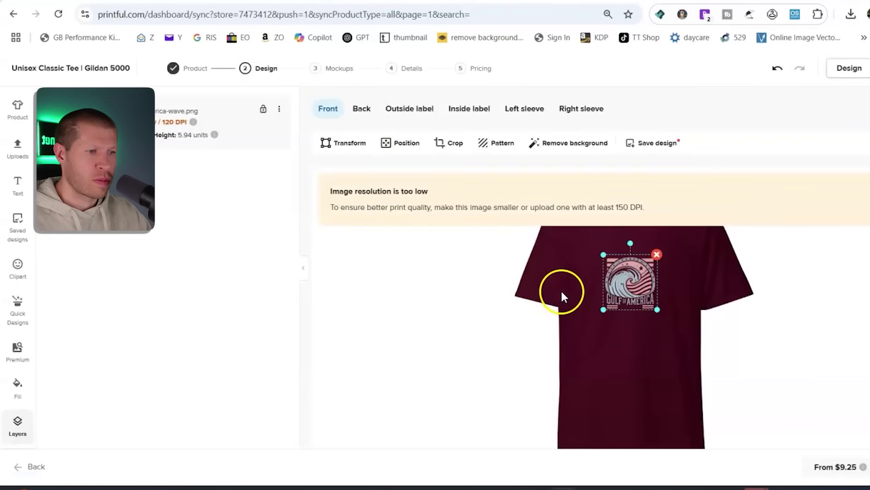
- Enlarge the wave design on the shirt's front to about 12.8 units high and shift it slightly upward
drag(658, 310, 687, 342)
click(780, 327)
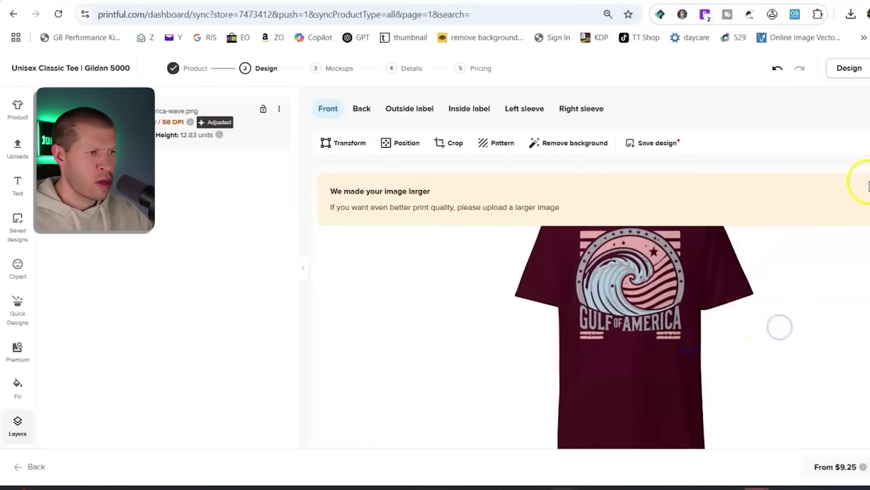
drag(612, 283, 609, 274)
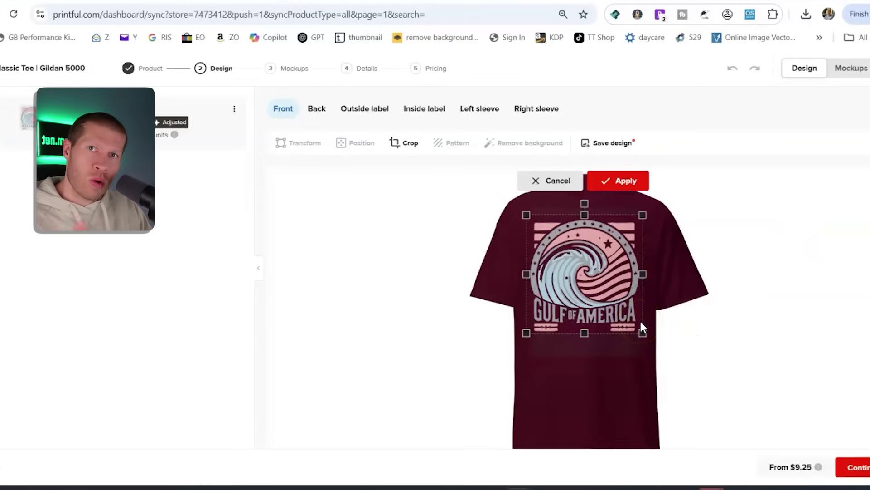
drag(640, 331, 632, 323)
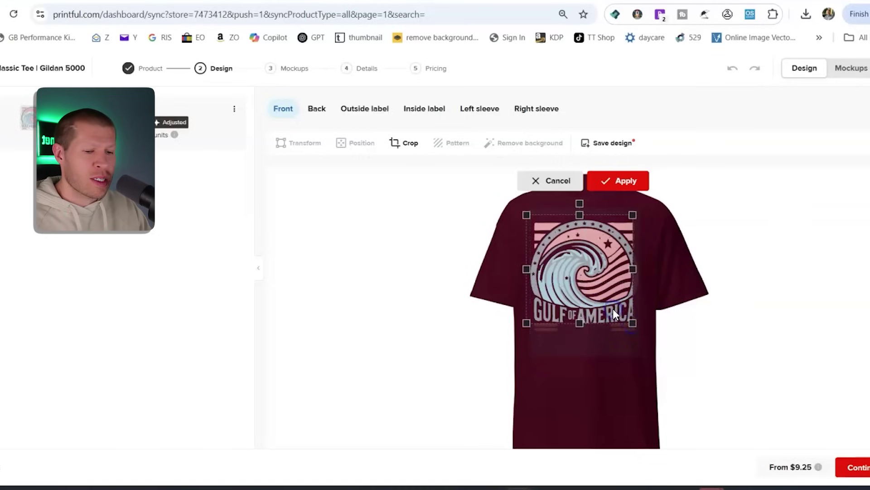
drag(611, 295, 617, 305)
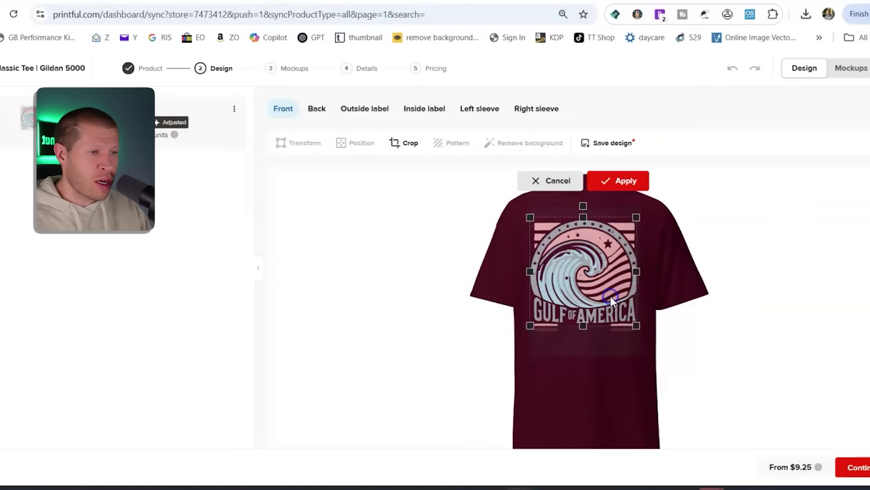
mouse_move(612, 264)
mouse_down()
mouse_move(606, 261)
mouse_move(615, 265)
mouse_up()
click(563, 186)
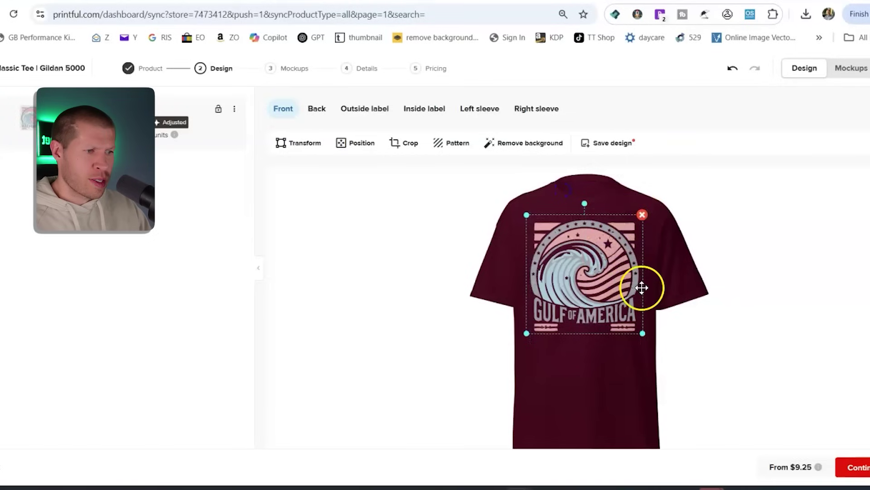
- Shrink the wave design slightly, shift it toward the center of the shirt's front, and preview it on the White shirt
drag(643, 334, 634, 319)
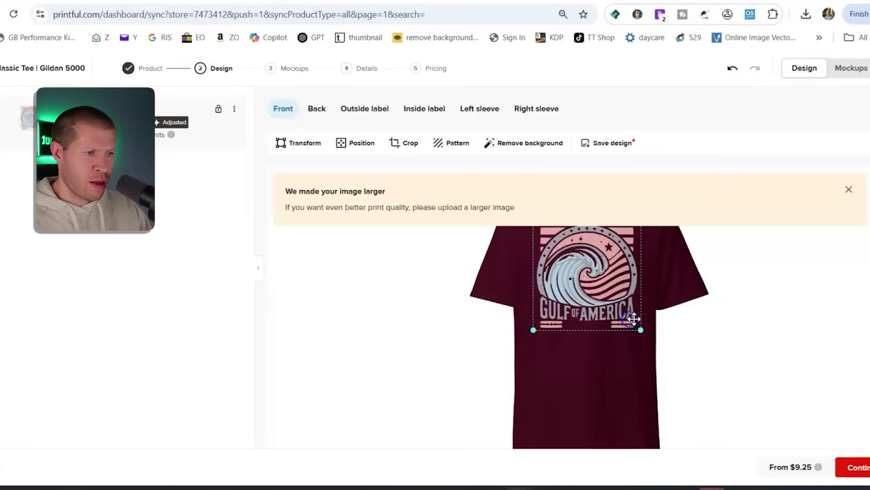
click(852, 187)
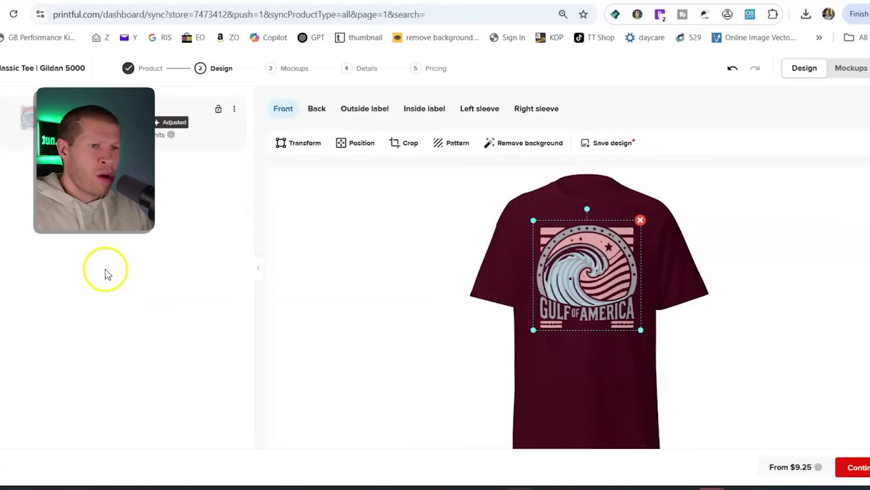
scroll(806, 399, down, 2)
click(815, 412)
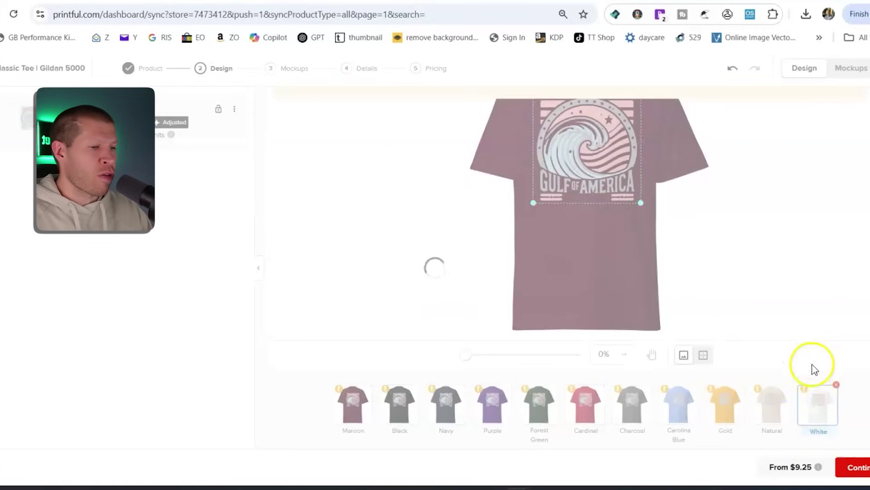
scroll(634, 254, up, 1)
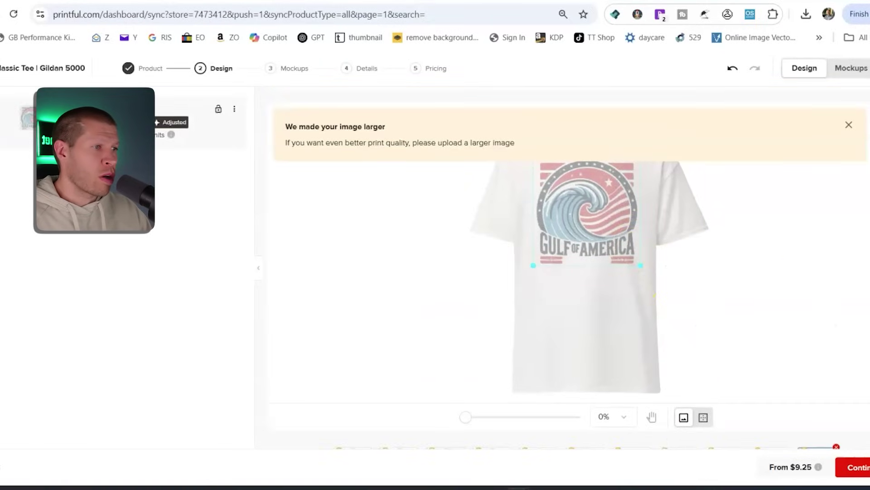
click(849, 127)
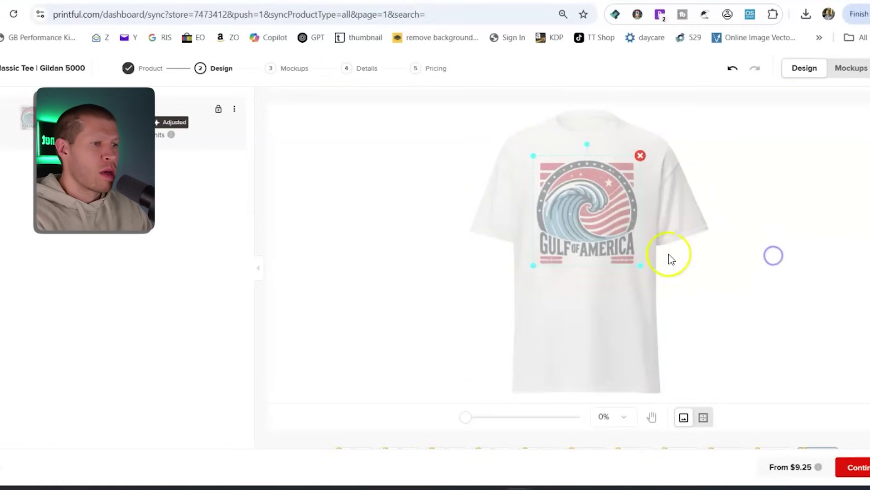
- Continue to the mockups stage, choose Basic mockups, and select the Flat style as the main mockup
click(859, 469)
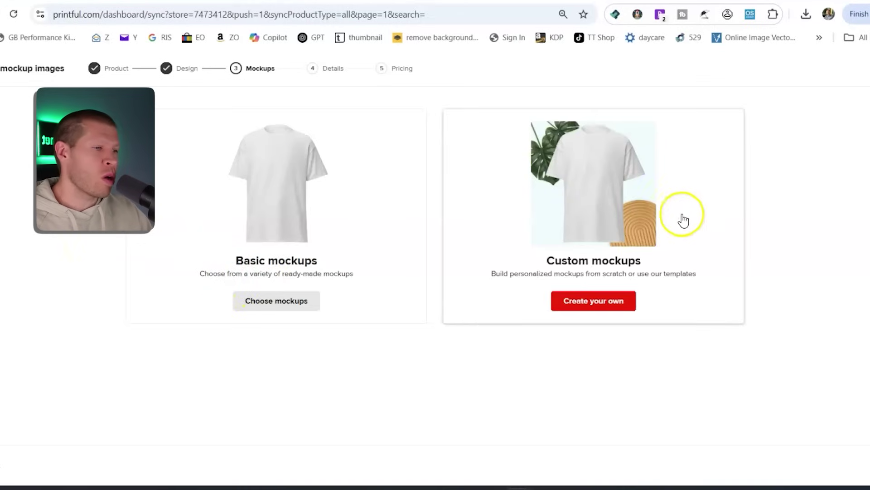
click(276, 301)
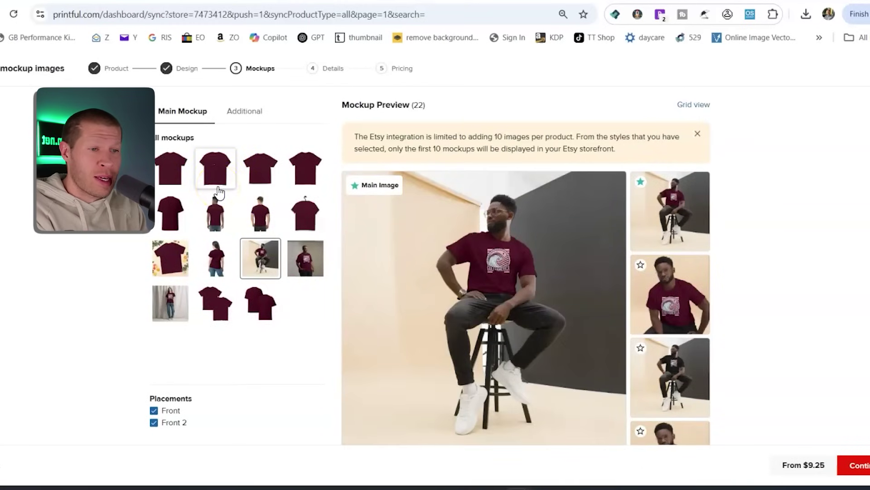
click(174, 172)
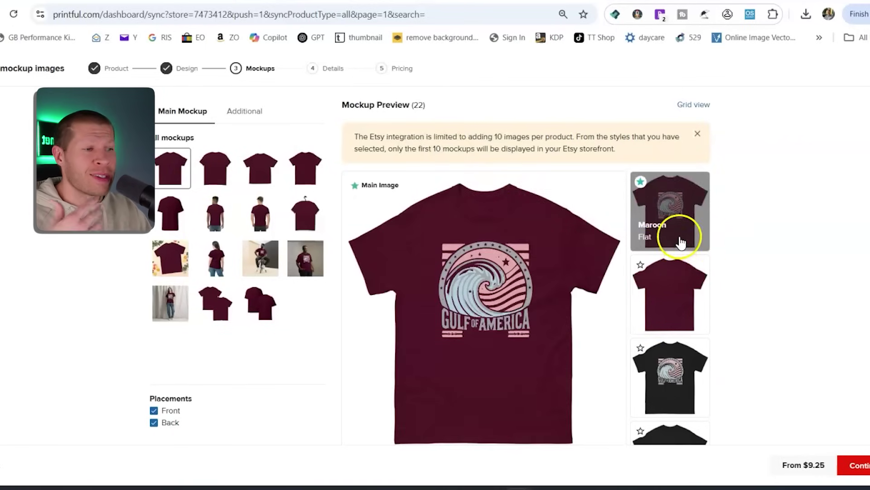
- Set the white shirt's front mockup with the wave design as the main image
scroll(676, 222, down, 3)
scroll(673, 227, down, 10)
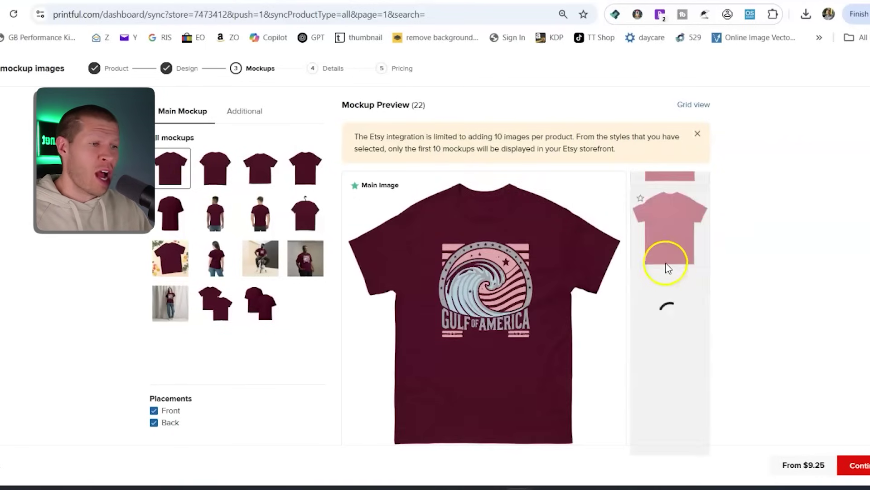
scroll(666, 272, down, 5)
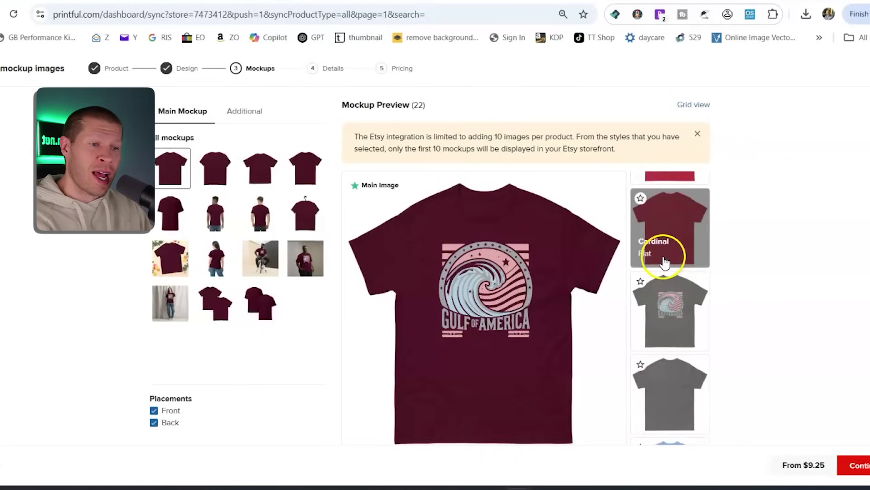
scroll(663, 272, down, 10)
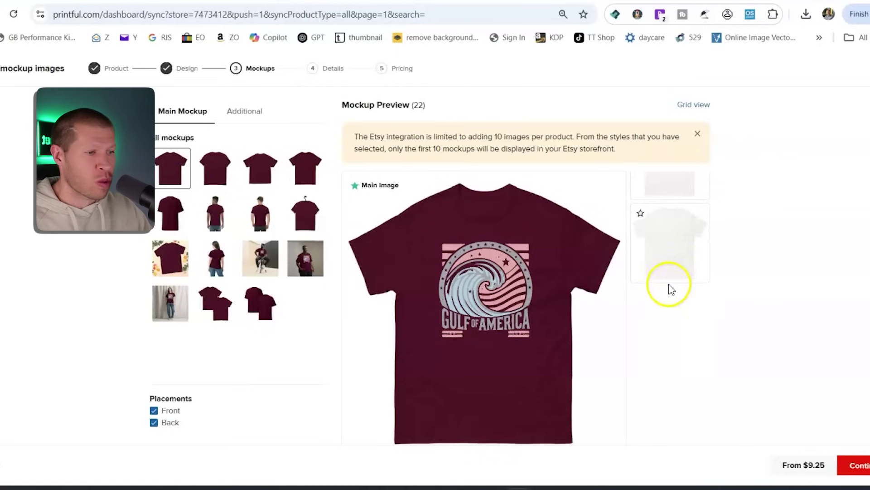
click(647, 227)
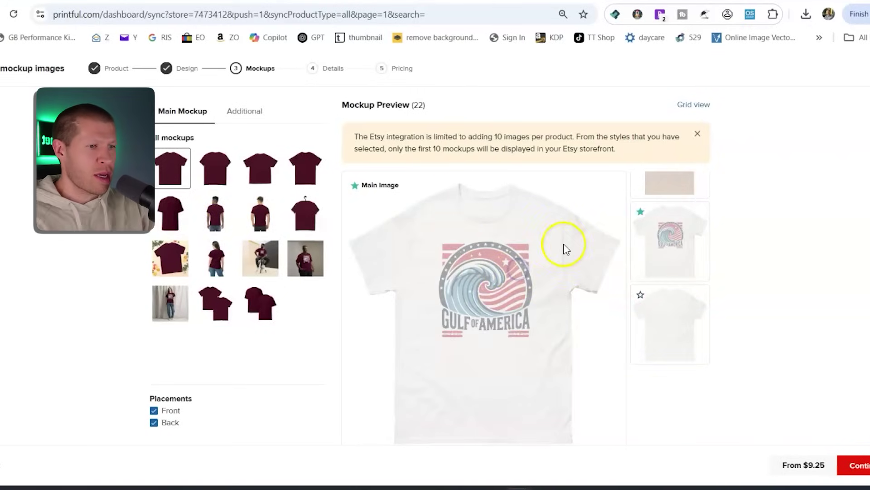
- Compare the white shirt mockup with the reference shirt photo in Google Drive and the generated Gulf of America designs in ChatGPT
scroll(564, 244, up, 5)
scroll(564, 243, down, 1)
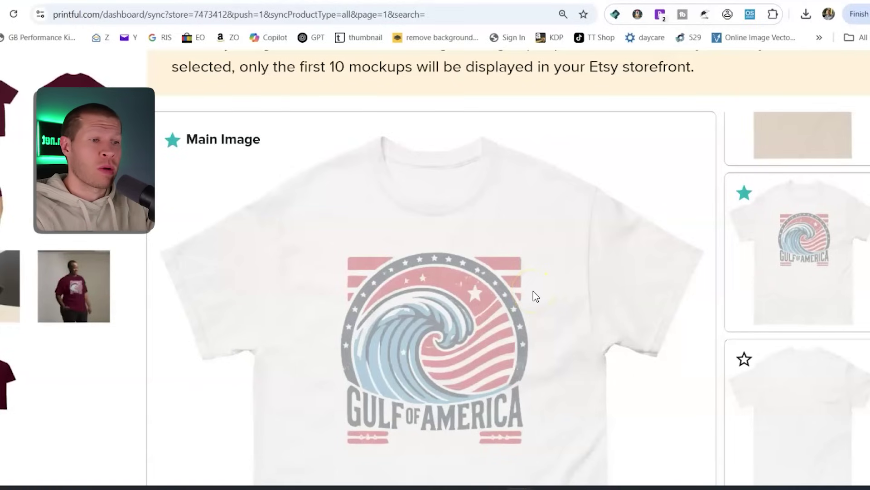
scroll(535, 295, up, 3)
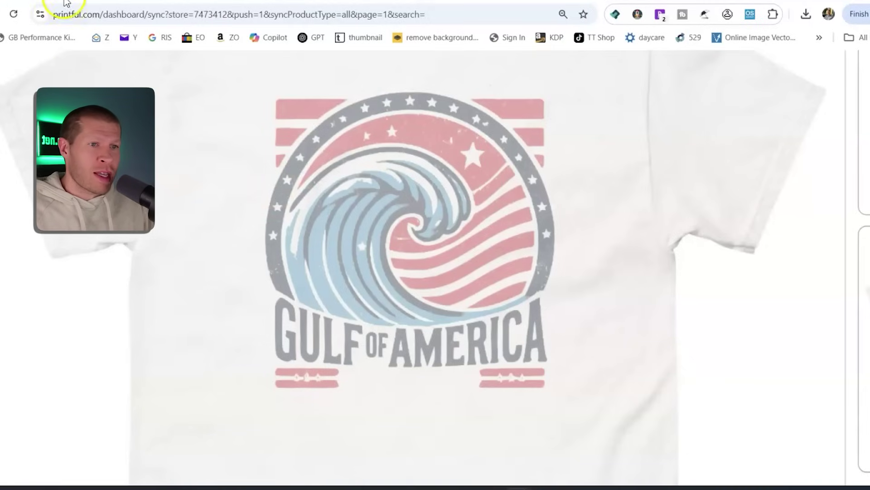
click(46, 4)
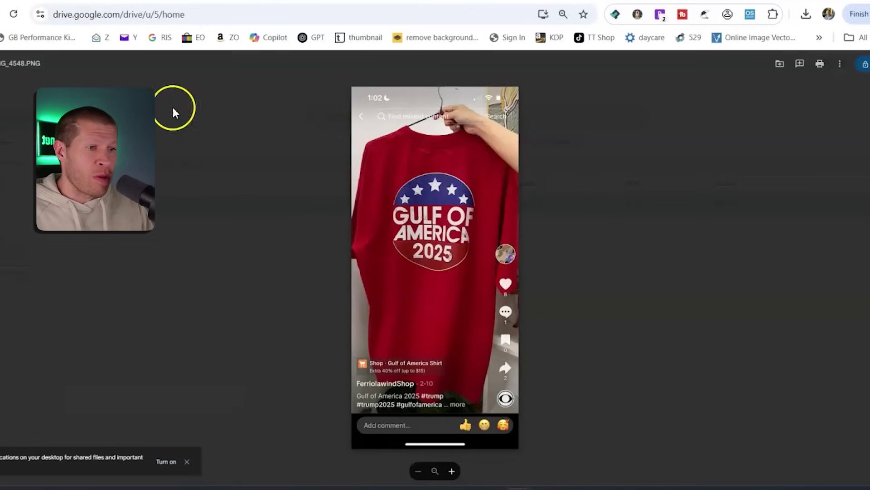
click(311, 4)
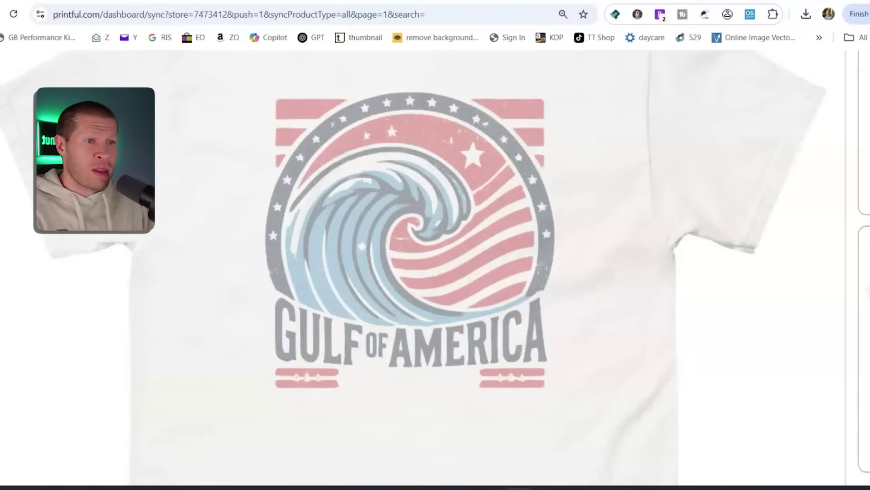
click(363, 3)
scroll(417, 200, down, 2)
scroll(418, 223, up, 3)
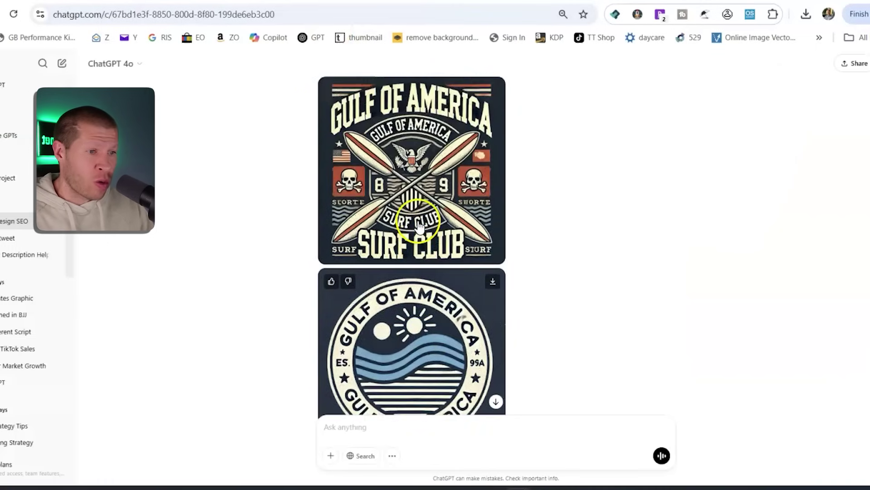
scroll(419, 225, up, 1)
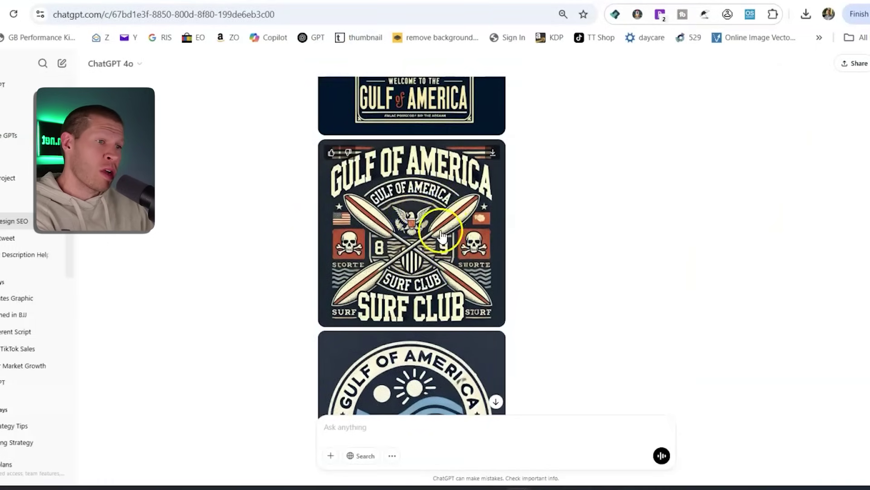
scroll(442, 235, up, 3)
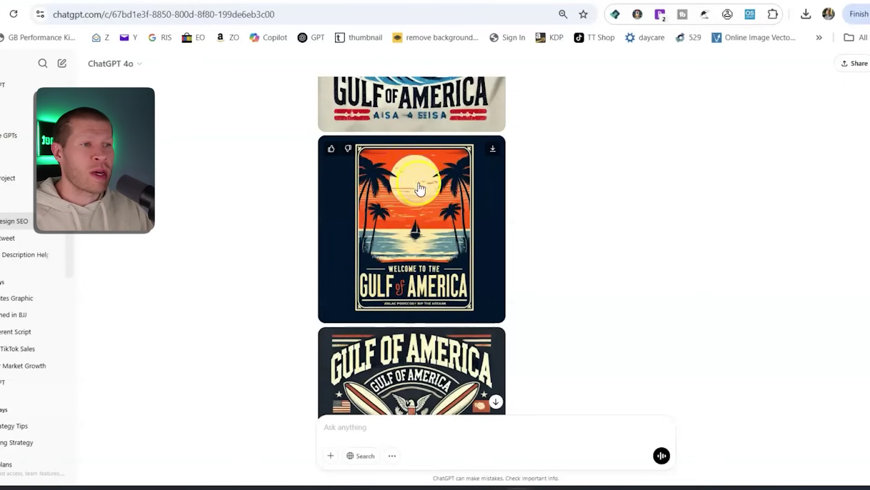
- Switch back to Printful and review the white shirt's main image alongside the available mockup styles
click(370, 1)
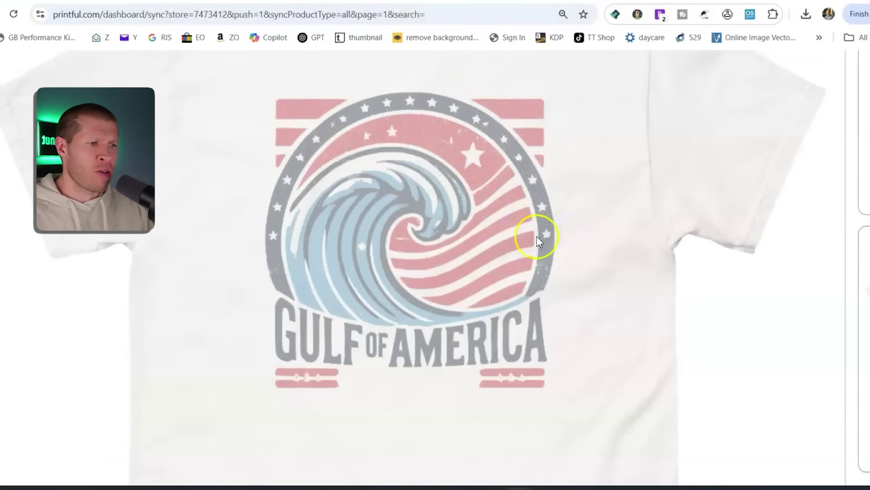
click(671, 200)
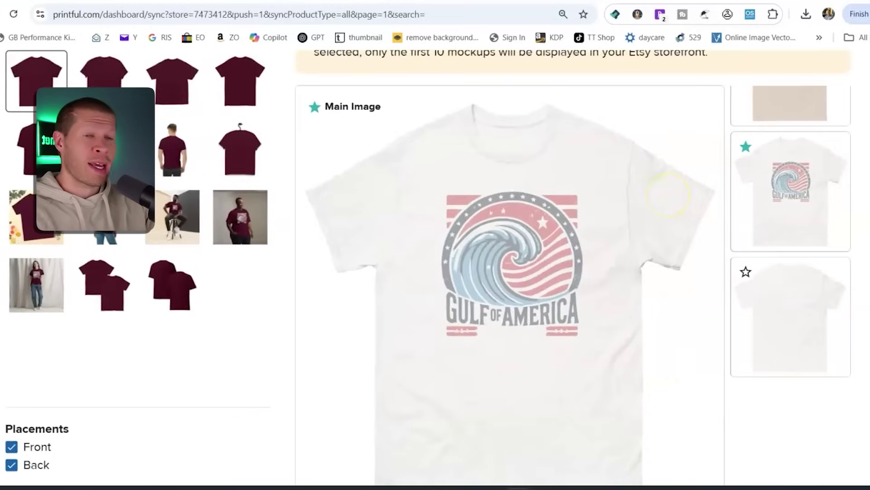
click(792, 329)
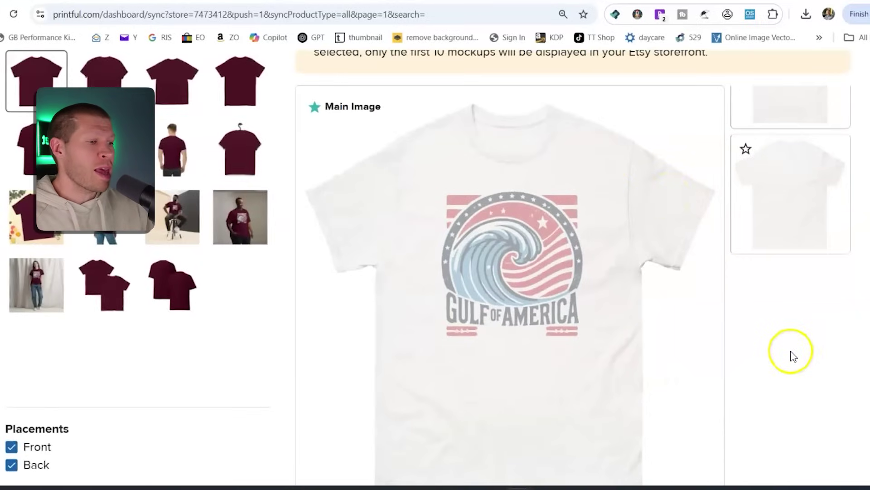
scroll(863, 272, up, 3)
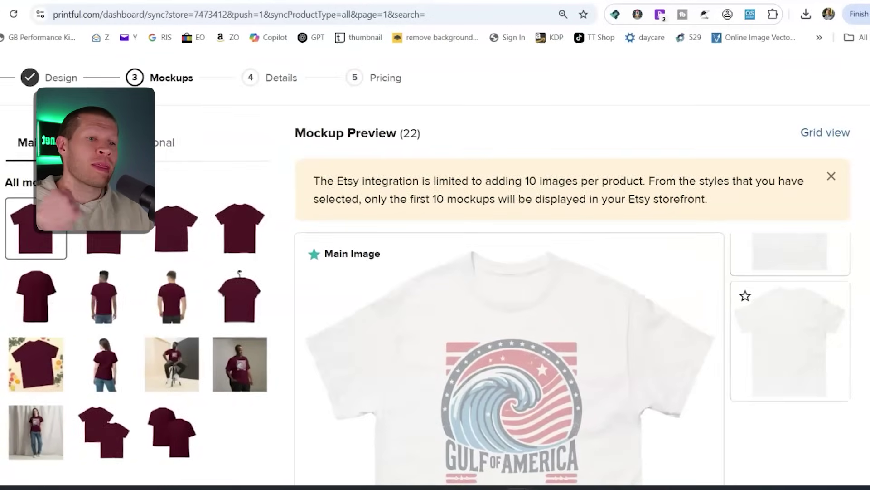
scroll(865, 197, down, 1)
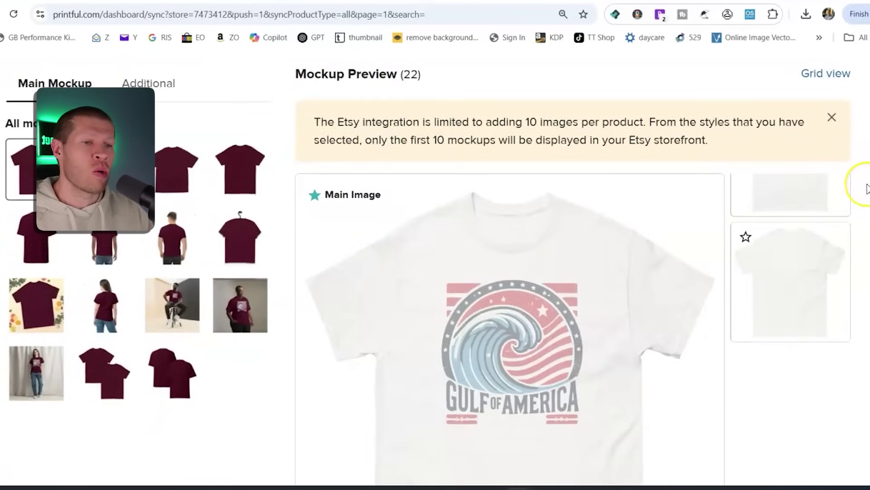
key(ctrl+minus)
key(ctrl+minus)
key(ctrl+minus)
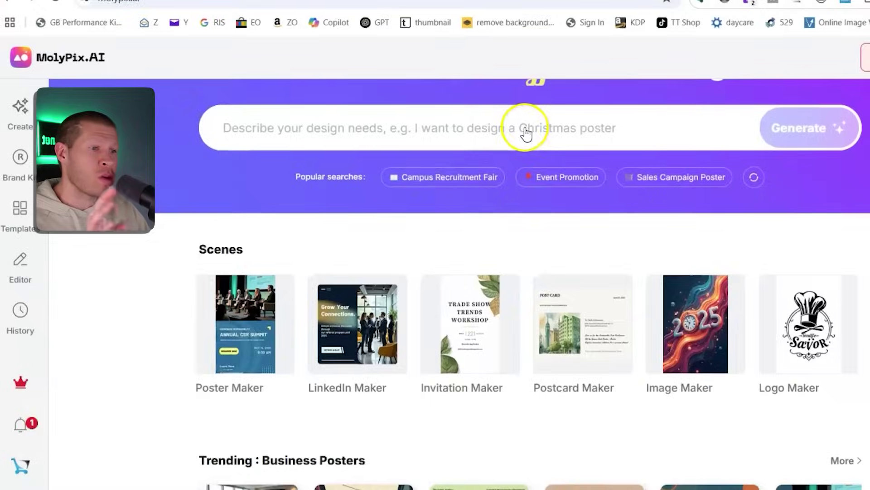
- Examine the design scenes and the trending business poster templates on the MolyPix.AI home page
scroll(408, 190, down, 2)
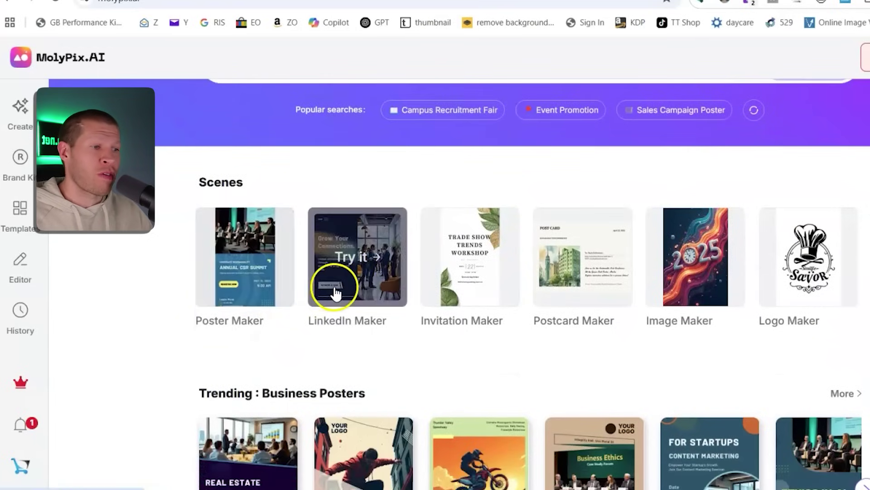
mouse_move(839, 301)
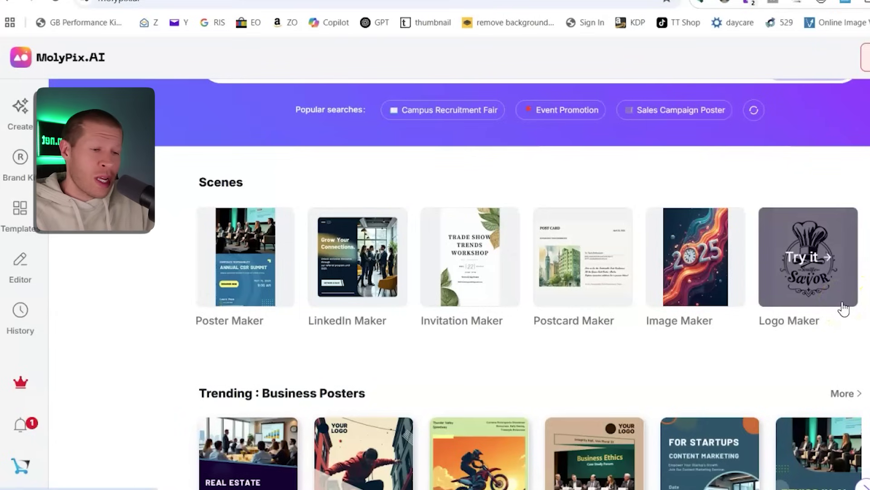
scroll(843, 308, down, 3)
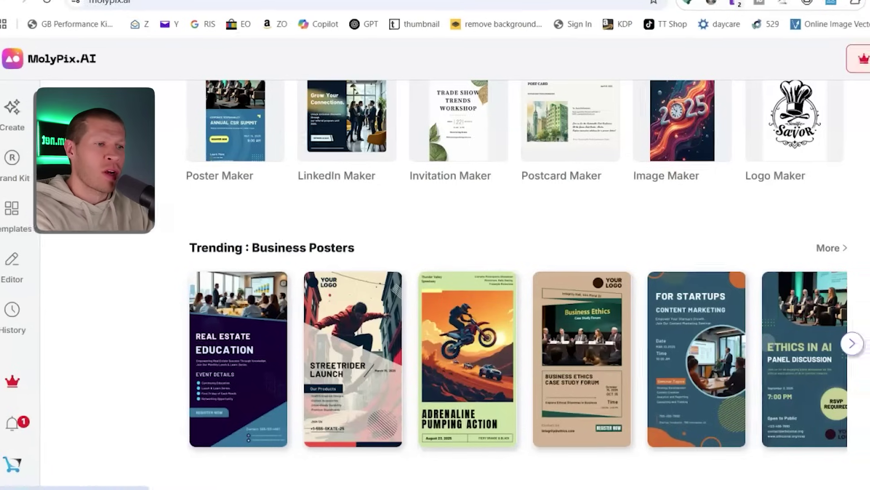
click(594, 360)
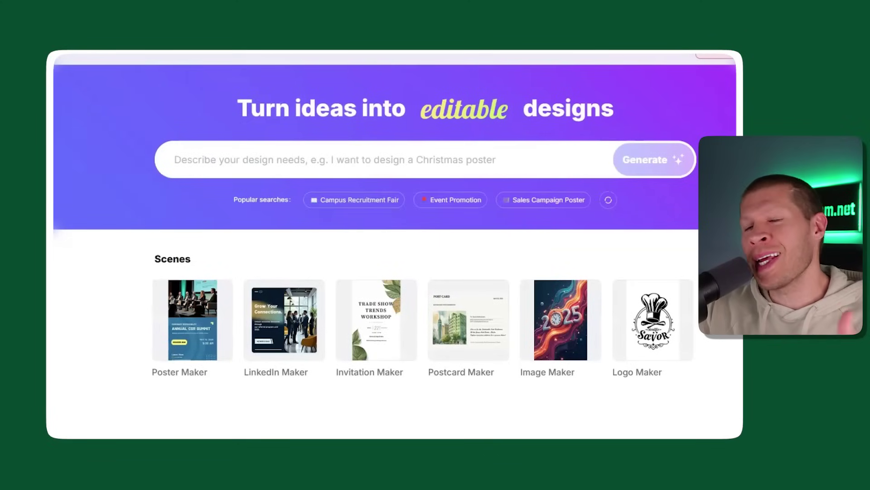
scroll(419, 109, down, 1)
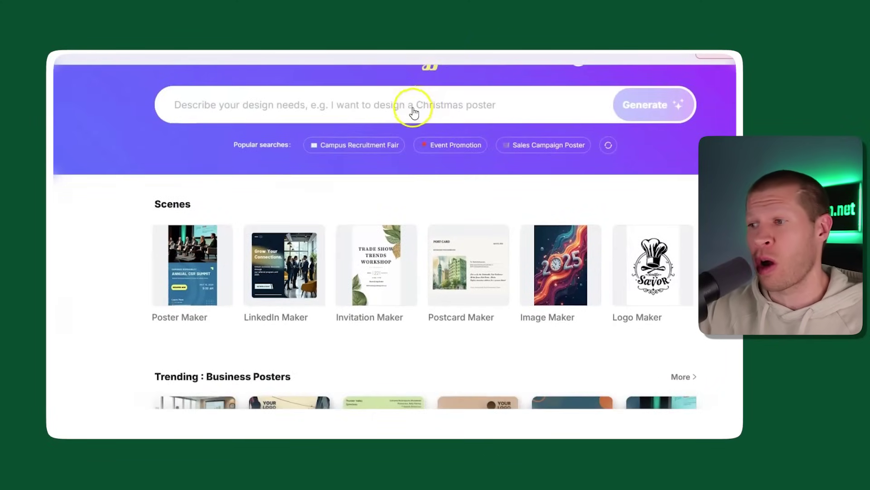
scroll(326, 145, down, 1)
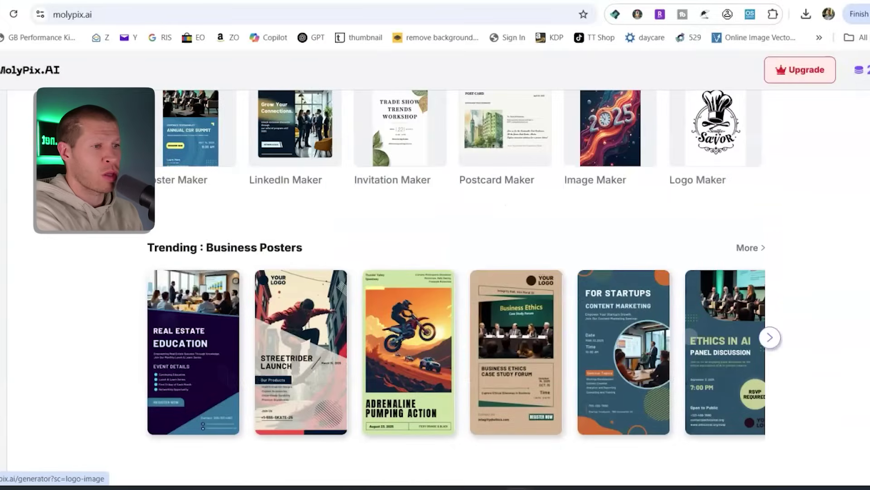
scroll(453, 281, up, 1)
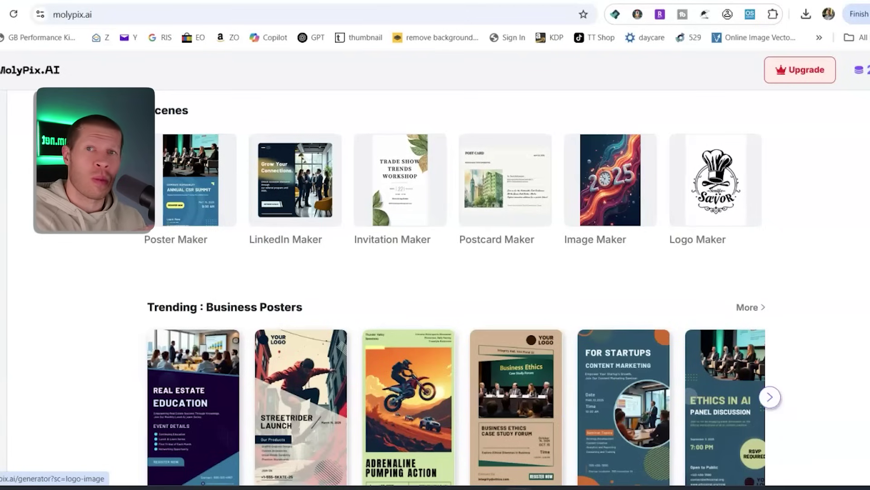
- Open the Logo Maker in MolyPix.AI and examine its prompt fields, style, size and color palette options
click(717, 191)
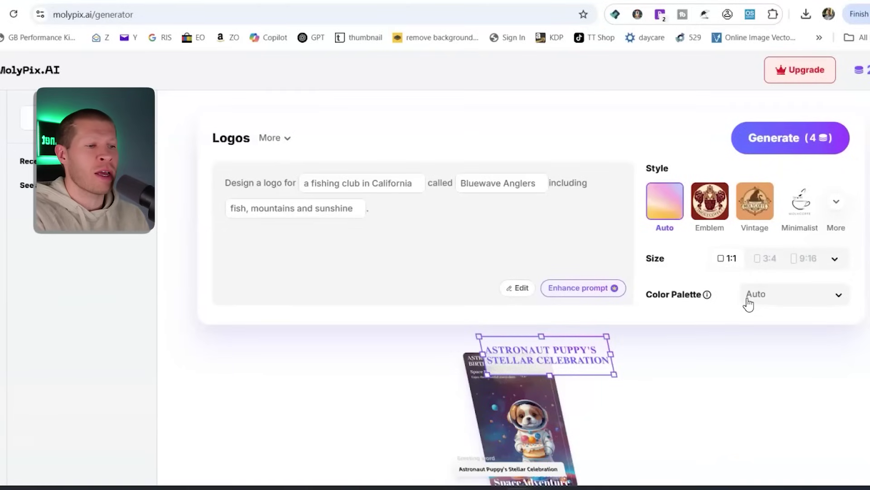
scroll(748, 303, down, 1)
scroll(521, 317, down, 3)
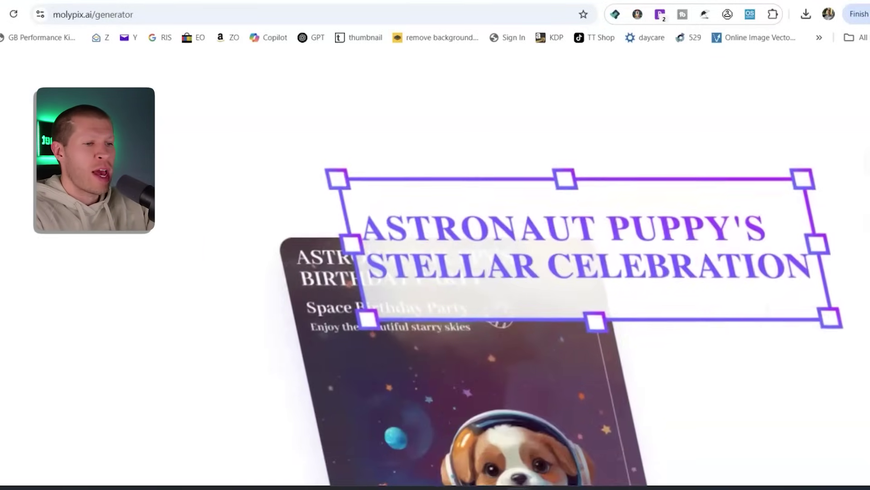
scroll(521, 318, down, 4)
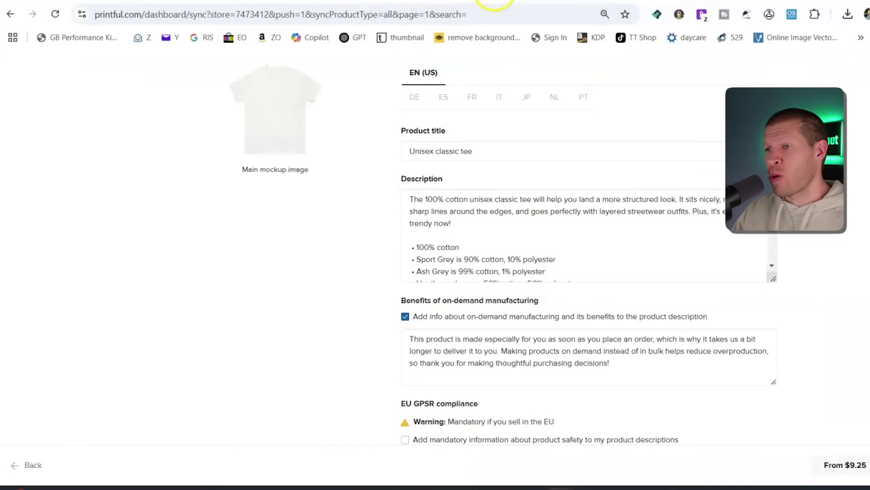
- Switch to the Etsy GPT Prompts document in Word and copy the prompt under Title and Description
click(600, 153)
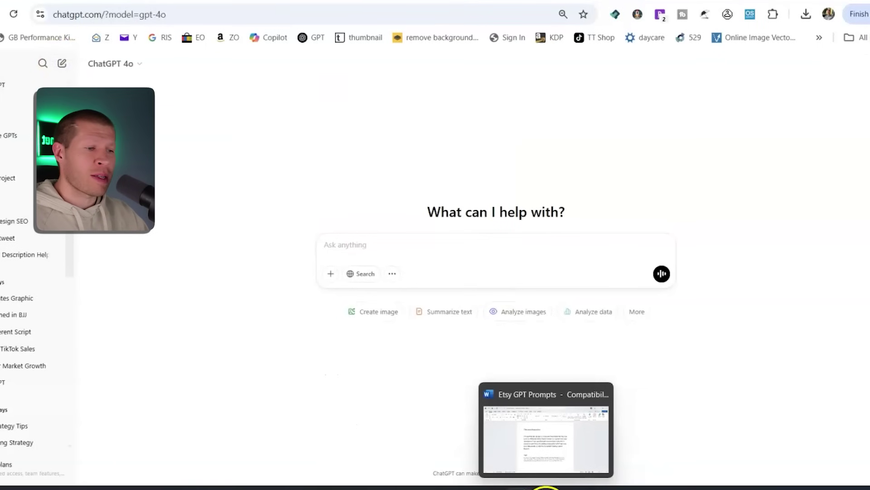
click(545, 486)
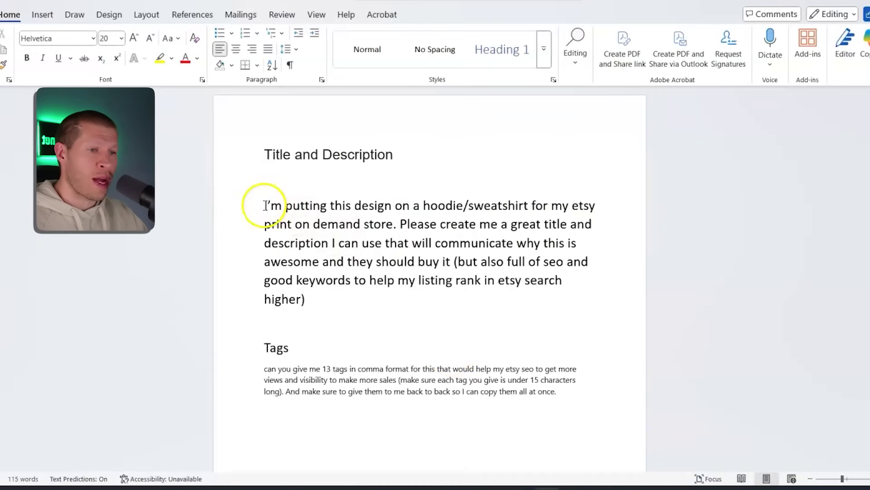
drag(254, 203, 332, 299)
key(ctrl+c)
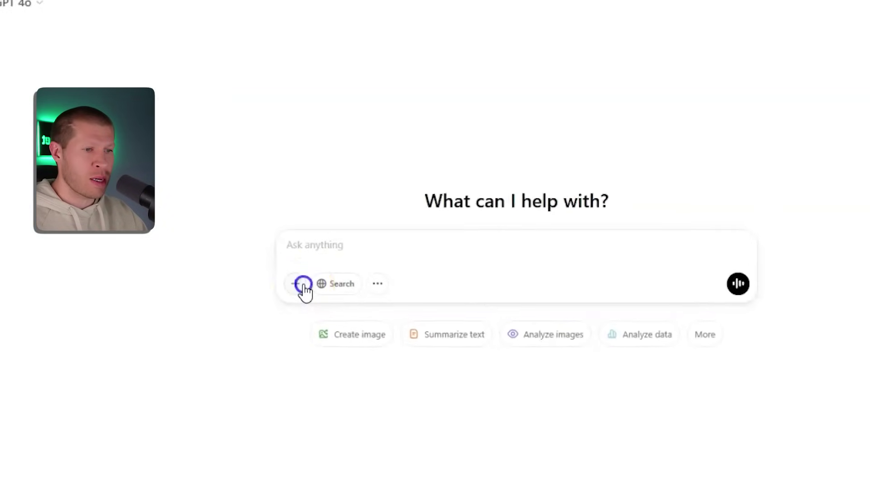
- Attach the Gulf of America wave design image from Downloads to a new ChatGPT message
click(330, 274)
click(299, 249)
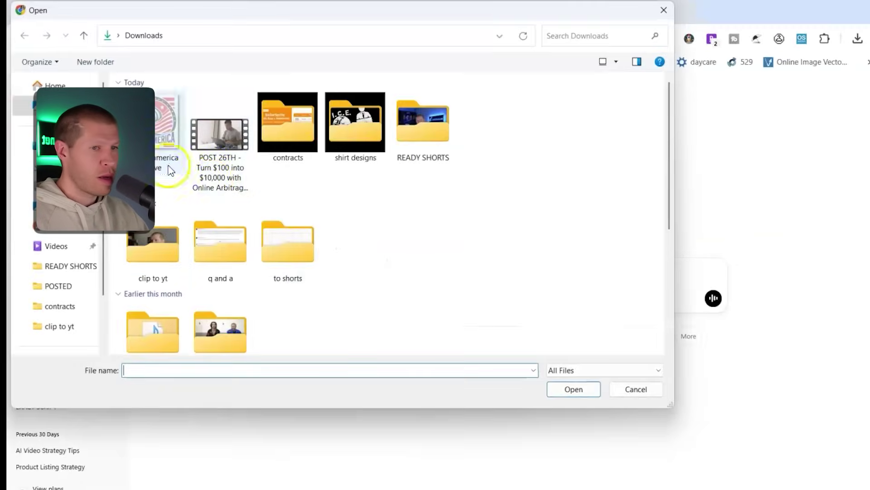
click(168, 168)
double_click(150, 131)
- Paste the title and description prompt into the message and replace "hoodie/sweatshirt" with "t shirt"
click(358, 284)
key(ctrl+v)
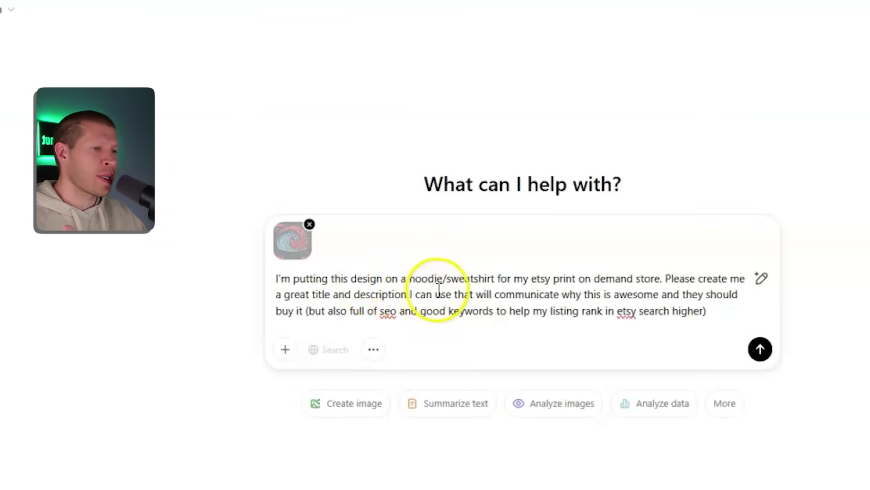
drag(495, 278, 413, 278)
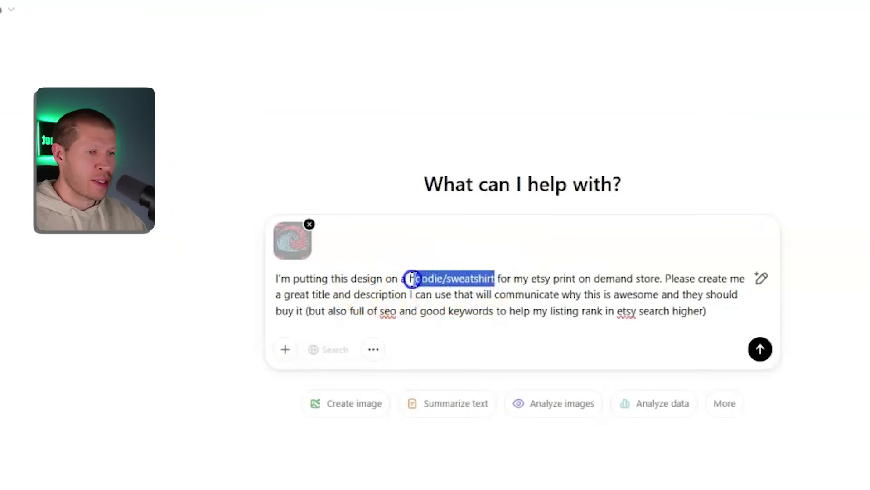
text(t shirt)
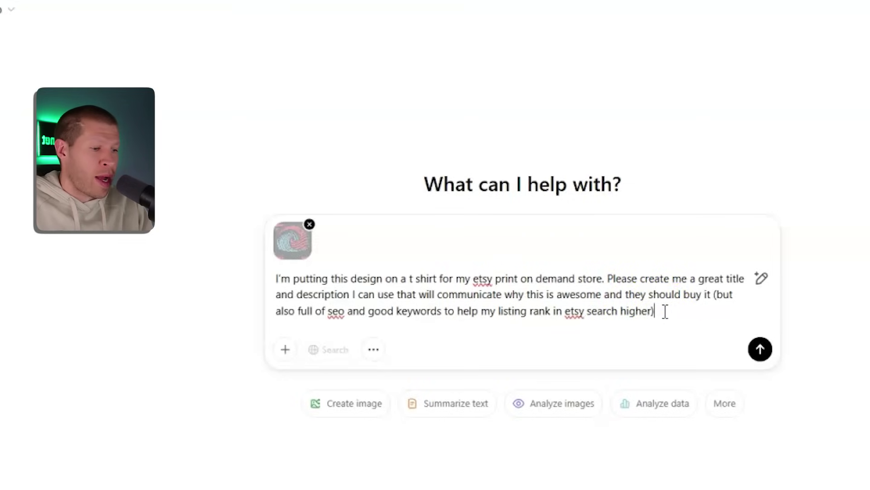
- Copy the 13-tags prompt from the Word document and add it as a separate paragraph below the ChatGPT prompt
key(shift+Return)
key(shift+Return)
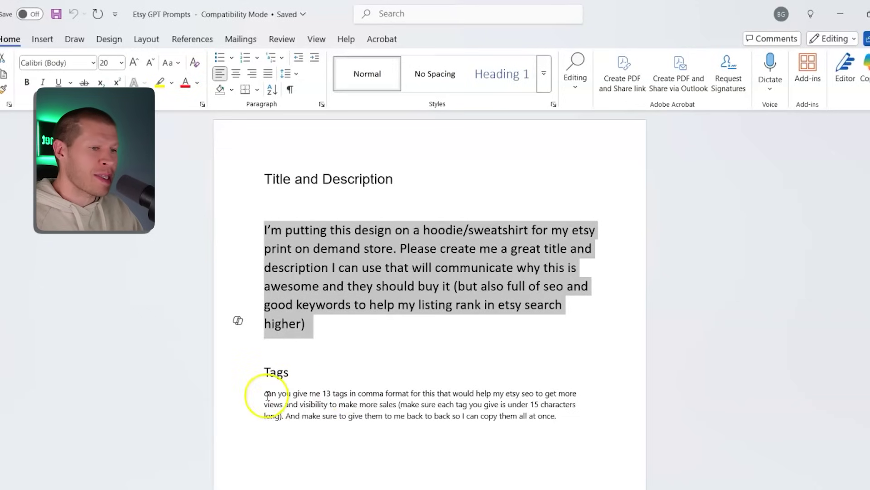
drag(263, 393, 556, 417)
key(ctrl+c)
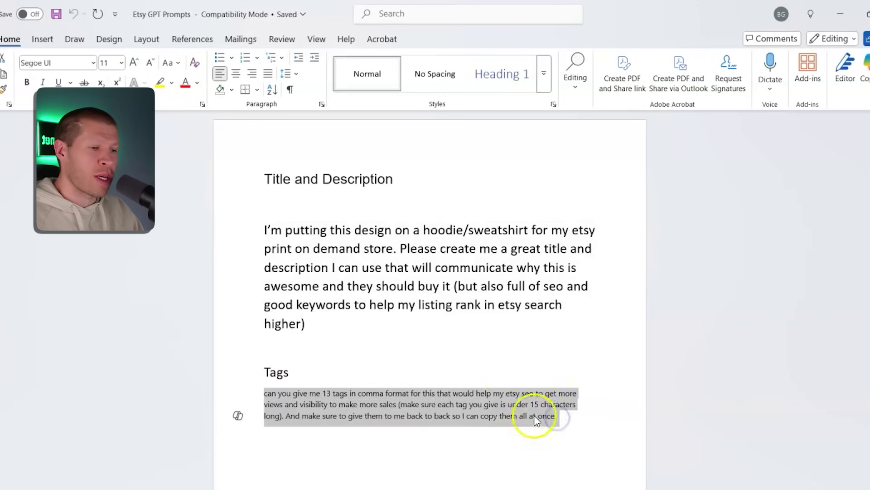
click(519, 489)
click(557, 472)
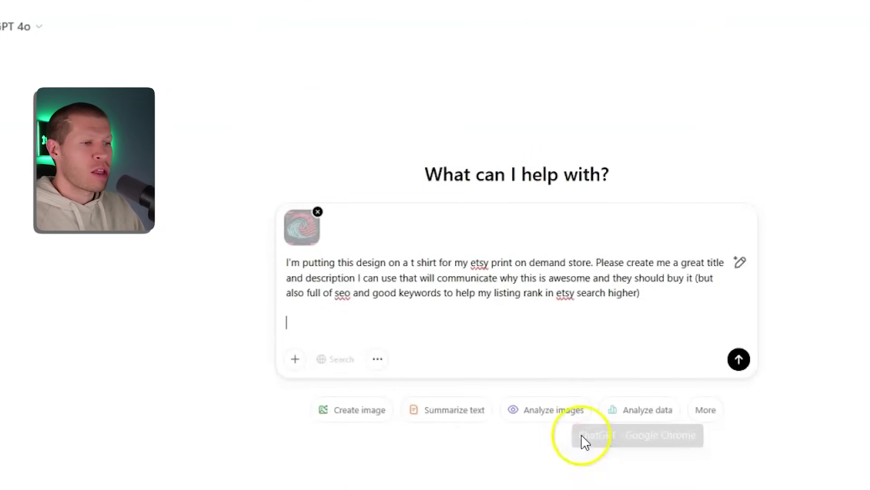
key(ctrl+v)
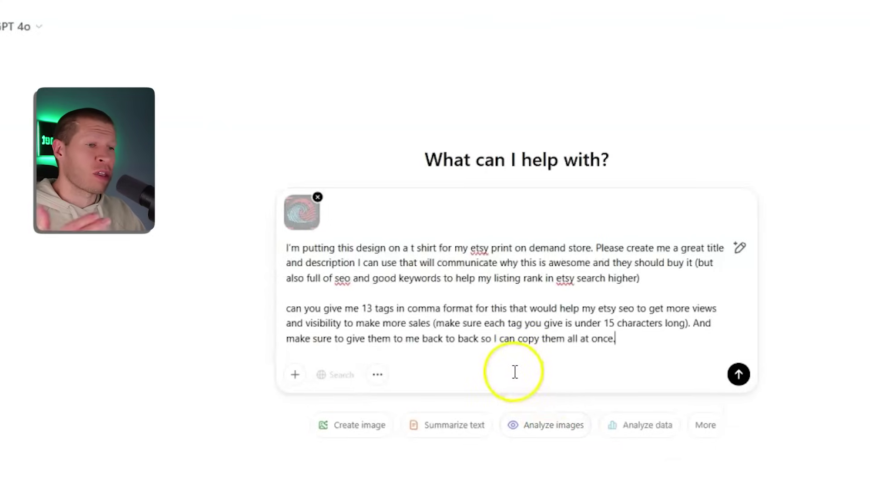
- Reword the tags request to begin with "can you also give me" and submit the prompt
click(288, 305)
text(can you als)
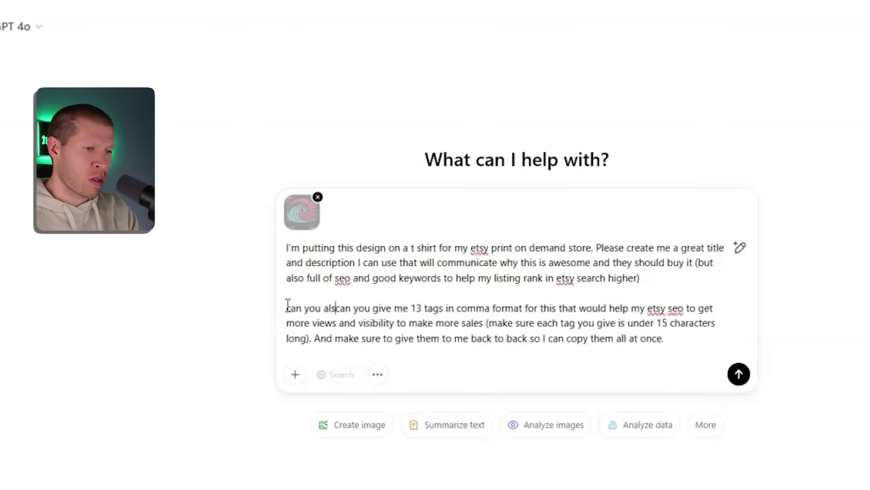
text(o)
key(Delete)
key(Delete)
key(Delete)
key(Delete)
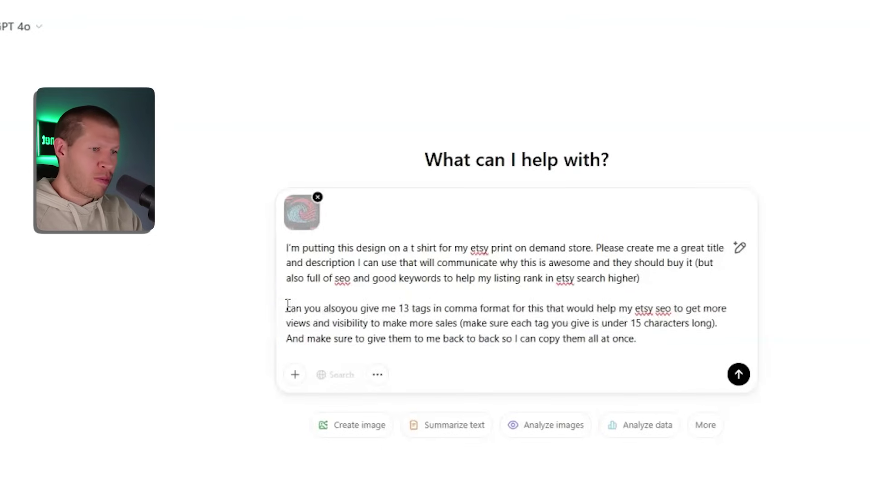
key(Delete)
key(Delete)
key(Delete)
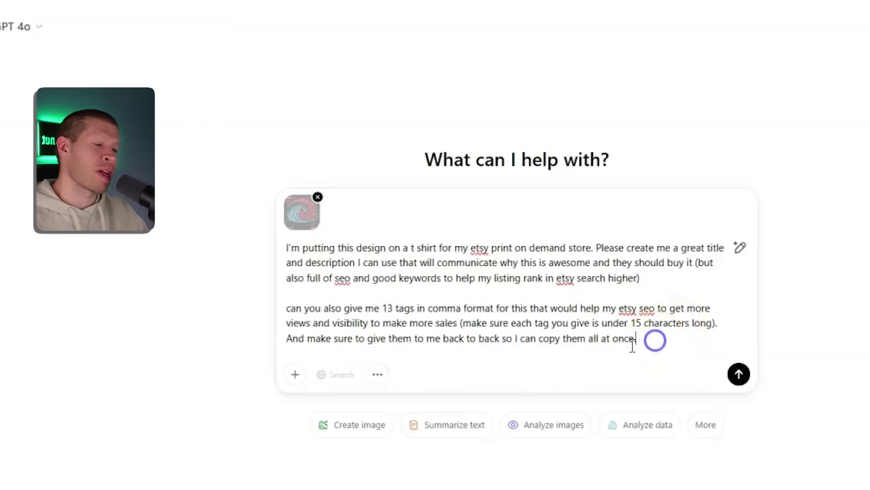
click(739, 375)
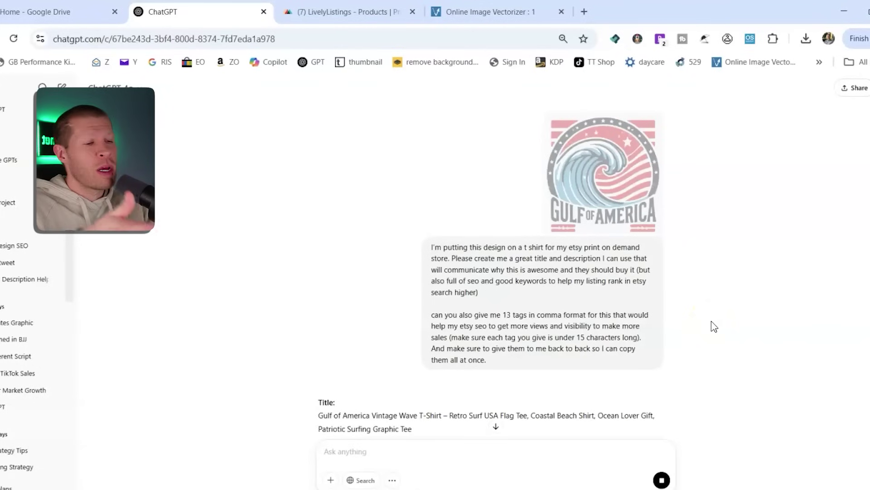
- Copy the generated Gulf of America title from ChatGPT and replace the Printful product title with it
click(496, 426)
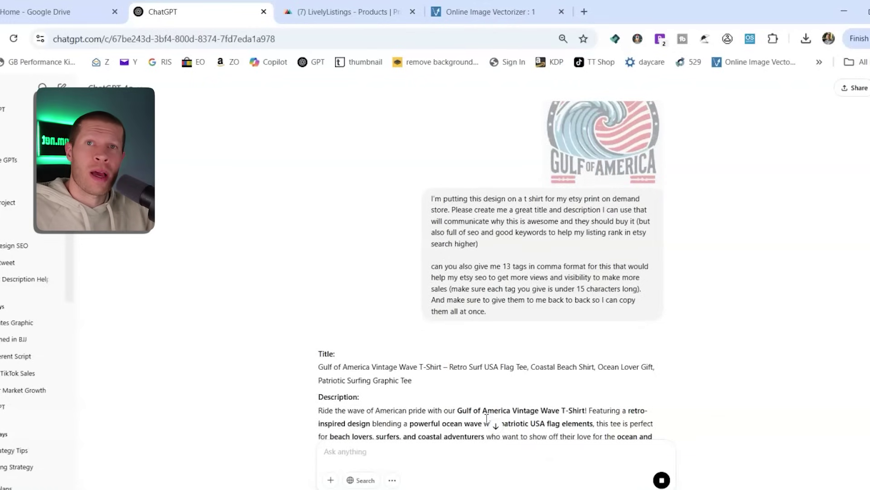
scroll(486, 417, down, 1)
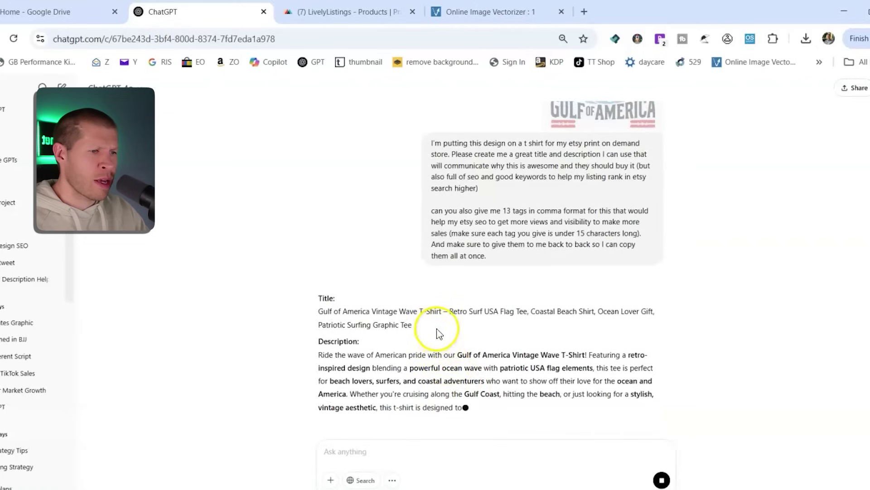
drag(412, 325, 316, 313)
key(ctrl+c)
click(349, 12)
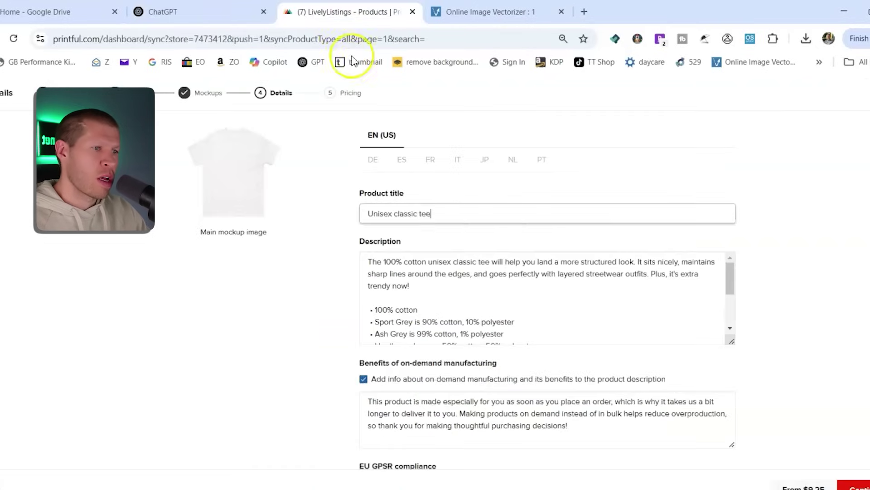
click(523, 213)
key(ctrl+a)
key(ctrl+v)
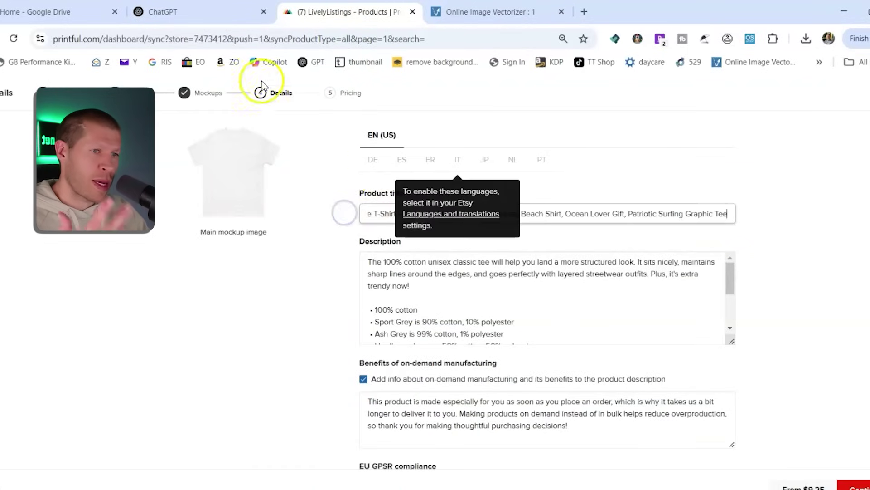
- Copy the generated description from ChatGPT and insert it before the existing text in the Printful product description
click(208, 10)
scroll(363, 263, down, 1)
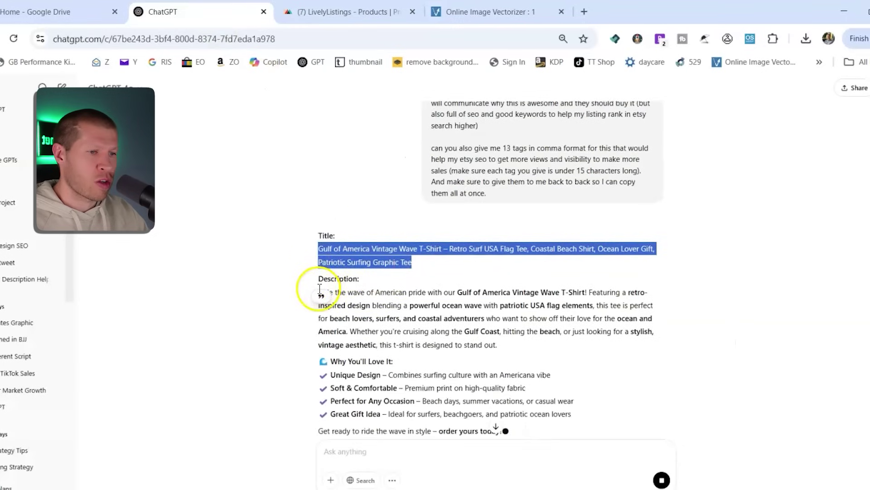
scroll(317, 227, down, 1)
drag(319, 239, 510, 371)
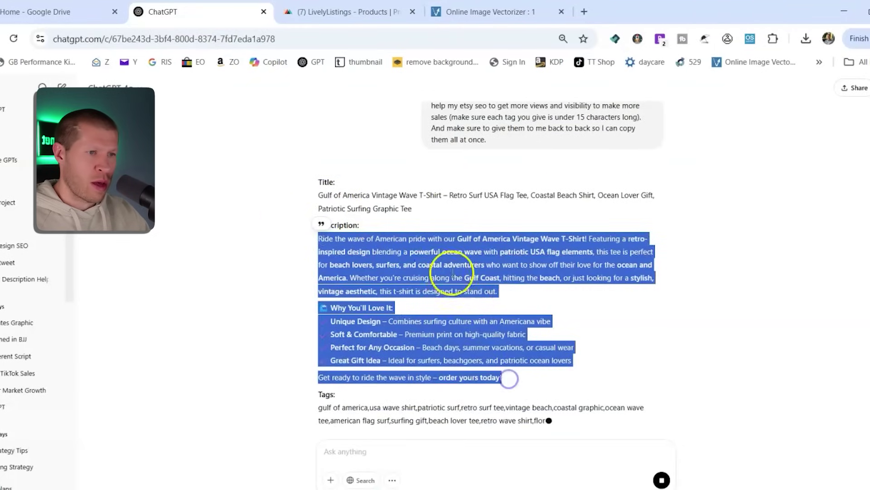
click(336, 12)
click(363, 261)
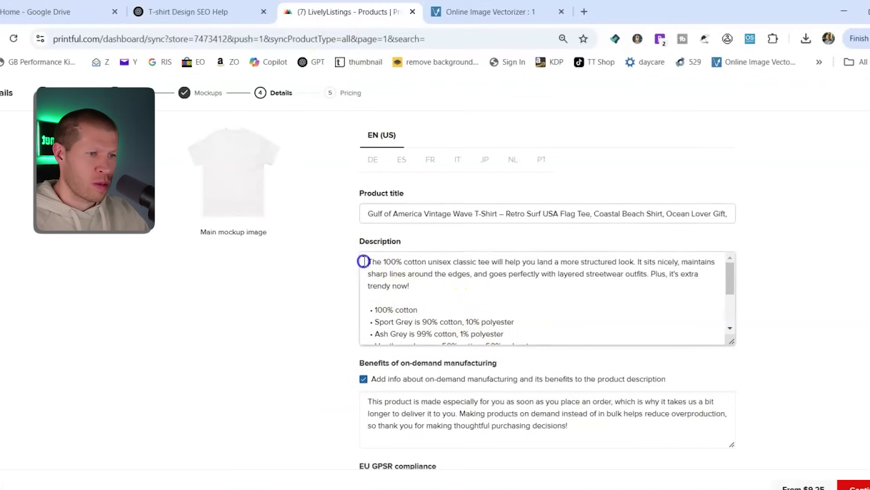
key(ctrl+v)
- Delete everything after "Double seam at sleeves and bottom hem" in the description and turn off the on-demand manufacturing info
scroll(544, 311, down, 2)
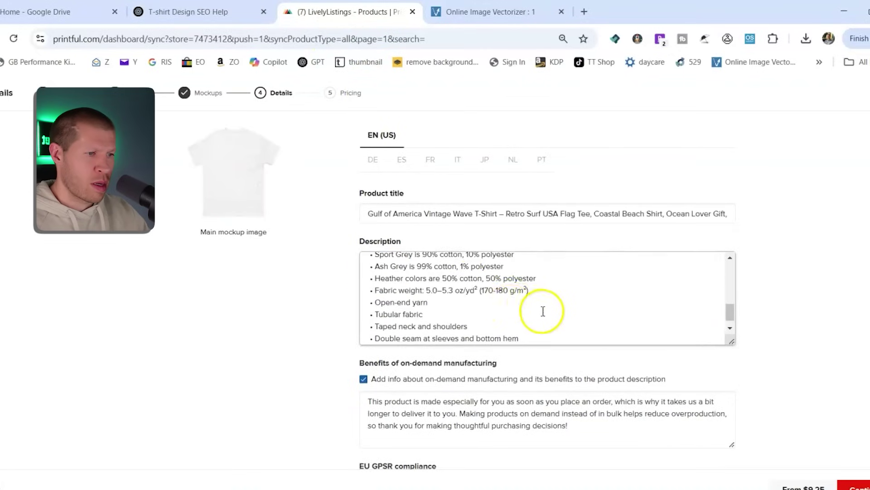
drag(519, 322, 719, 341)
key(BackSpace)
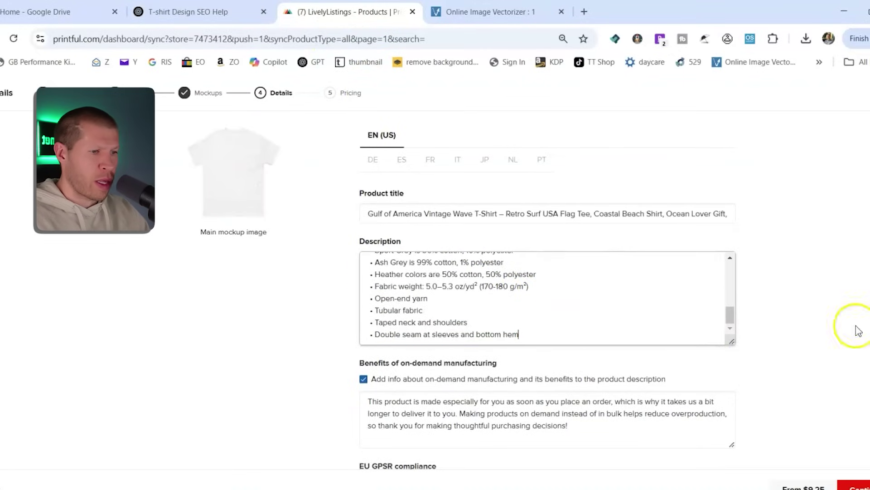
scroll(830, 324, down, 4)
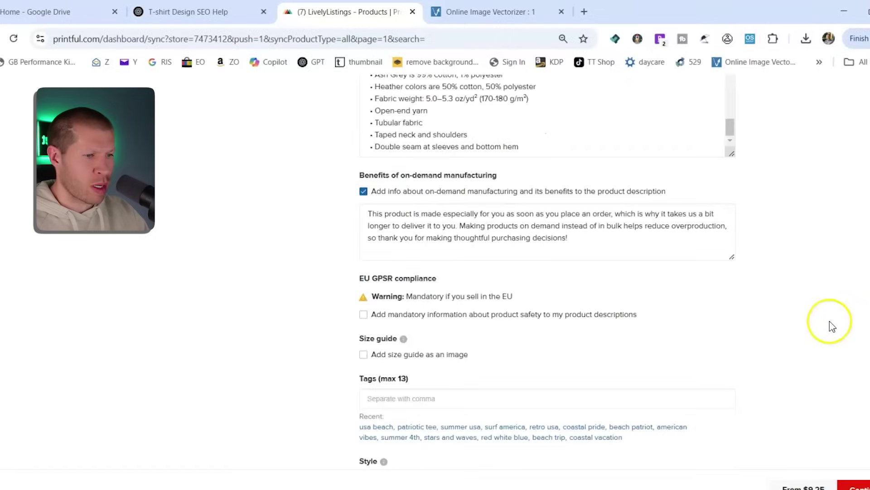
click(411, 192)
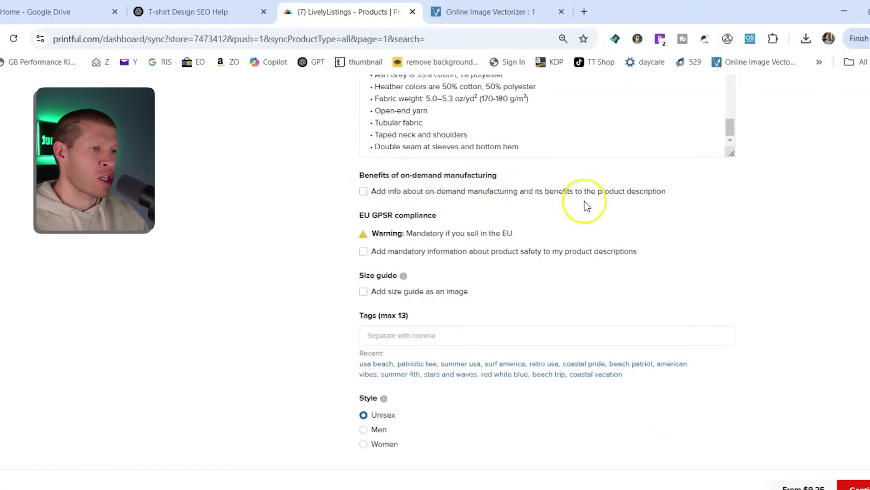
- Copy the generated comma-separated tags from ChatGPT and paste them into the Printful product's Tags field
scroll(680, 235, down, 1)
click(488, 297)
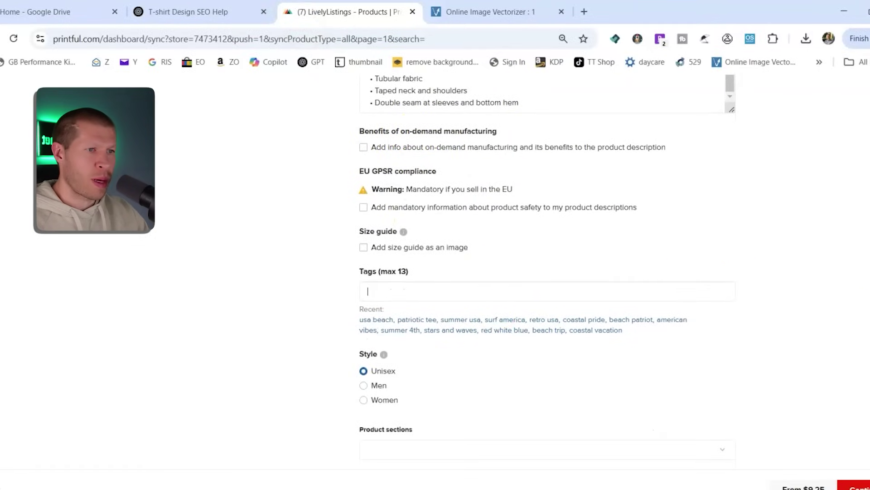
click(245, 11)
scroll(369, 320, down, 1)
drag(319, 369, 589, 389)
key(ctrl+c)
click(349, 12)
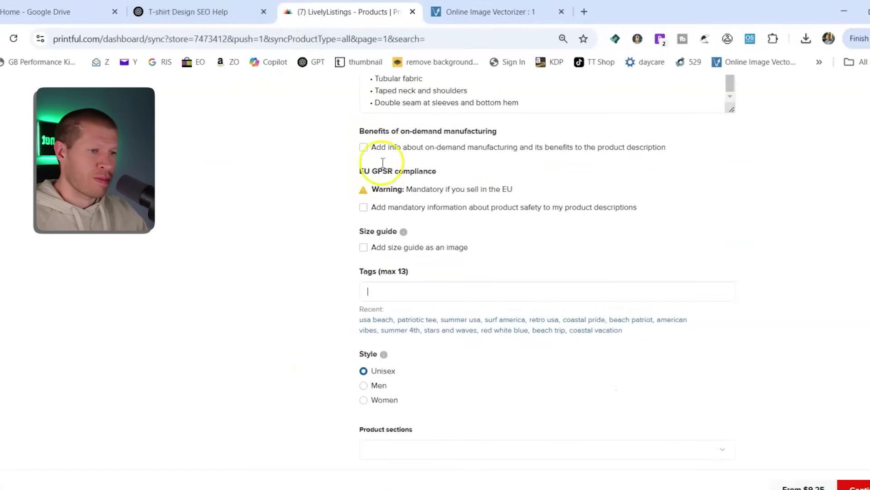
key(ctrl+v)
scroll(783, 297, up, 3)
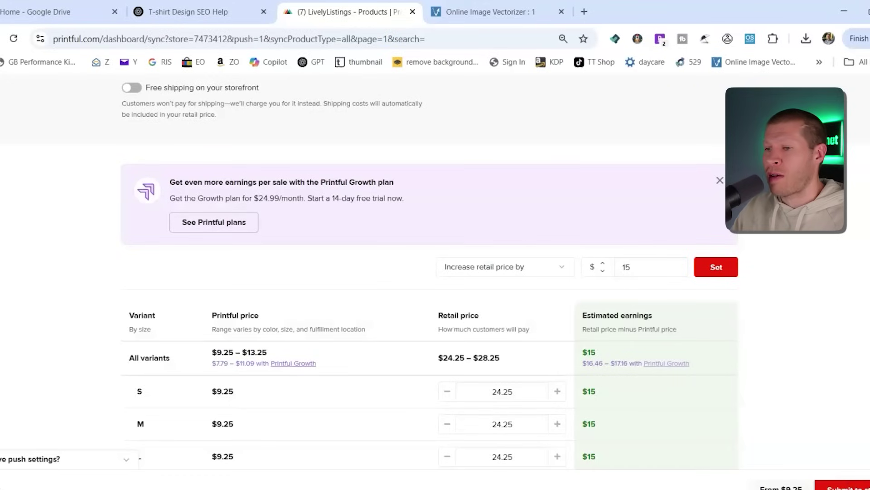
- Review the retail price and estimated earnings for each shirt size from S to 3XL
scroll(610, 418, down, 3)
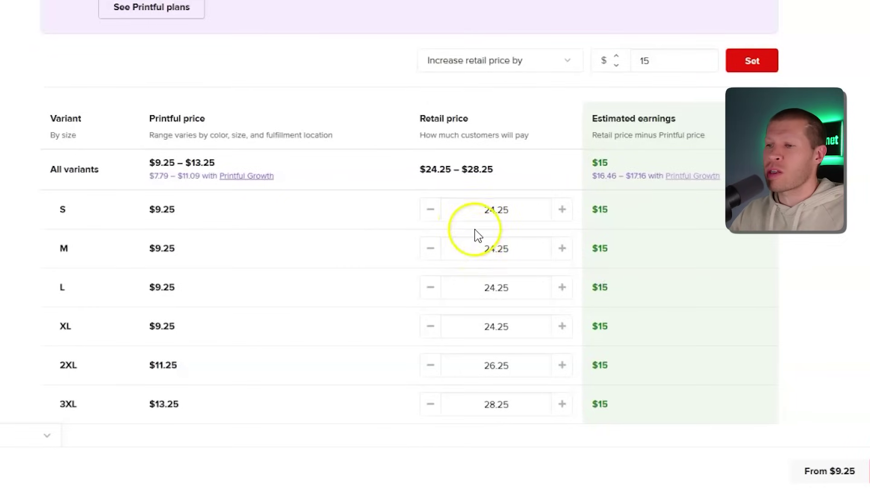
drag(579, 212, 613, 213)
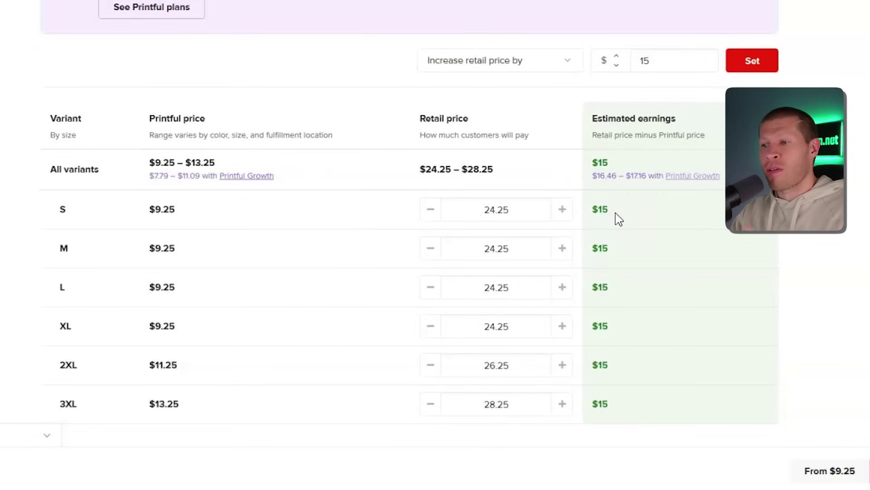
click(540, 217)
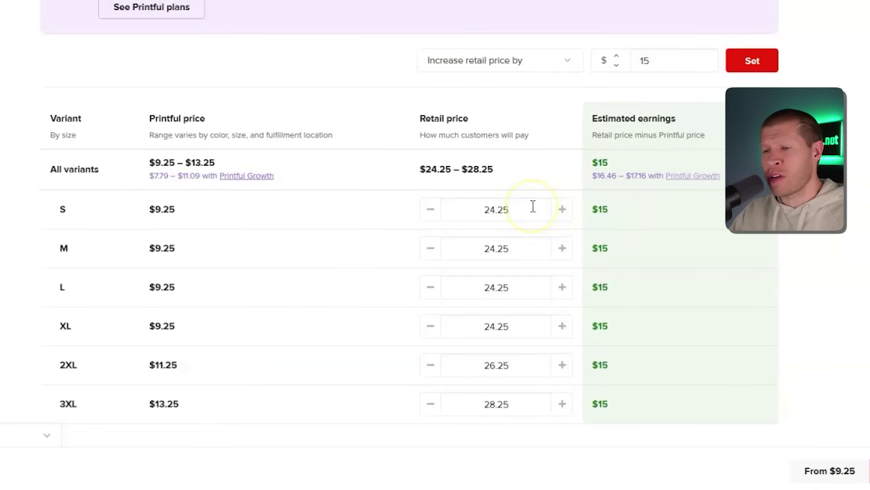
- Set the retail price of the size S shirt to $19.95 and check its estimated earnings
drag(524, 208, 403, 228)
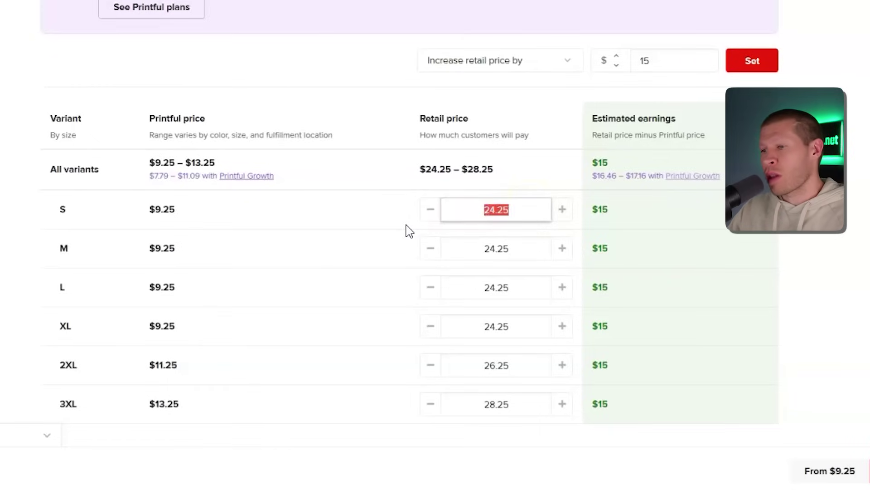
text(19.95)
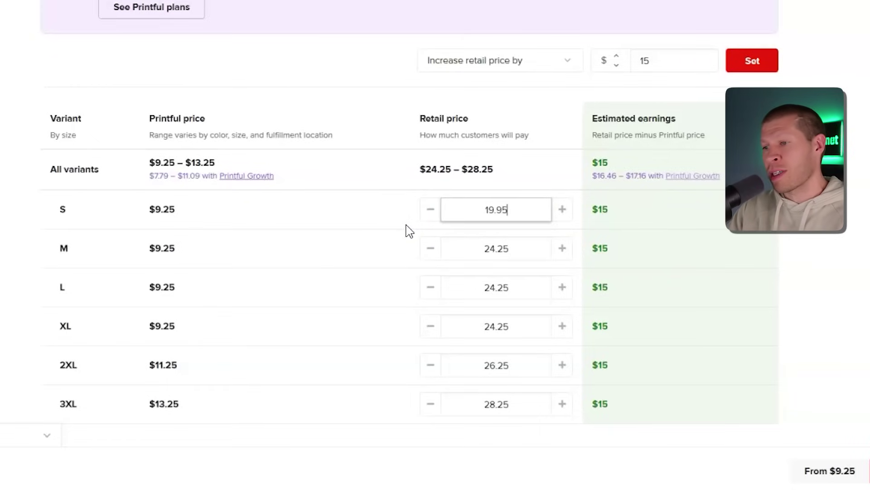
click(791, 244)
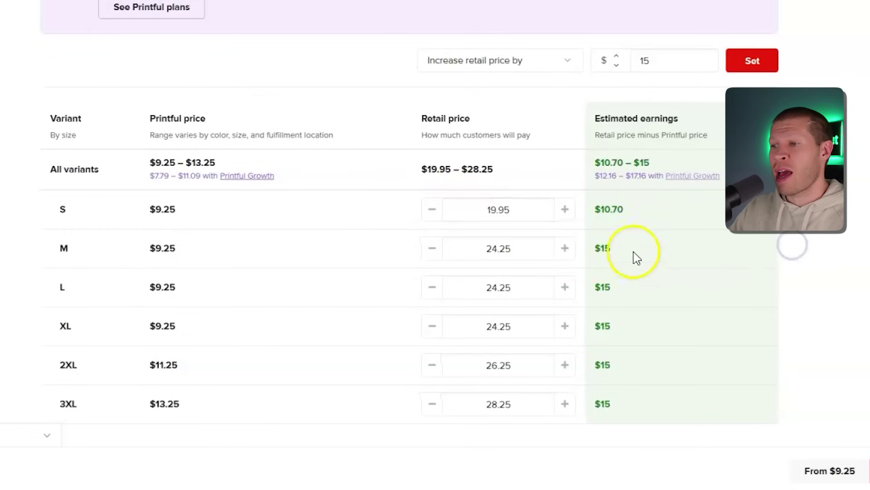
double_click(606, 211)
drag(606, 211, 595, 212)
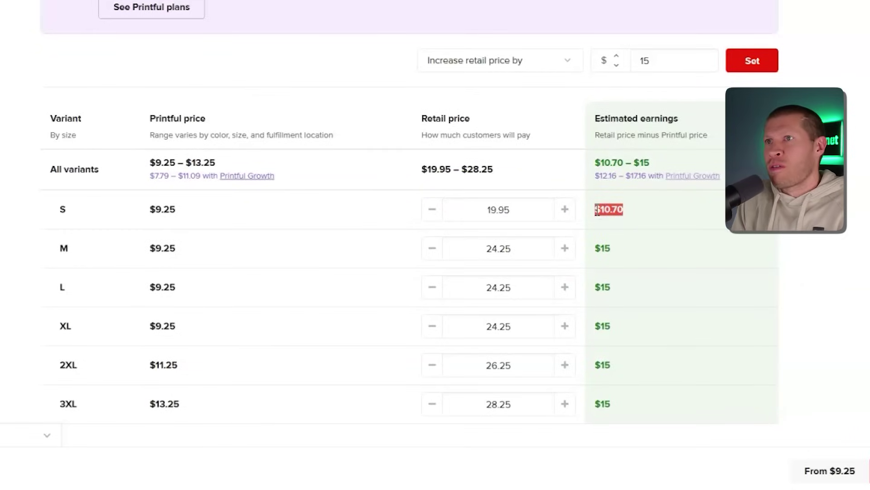
click(624, 175)
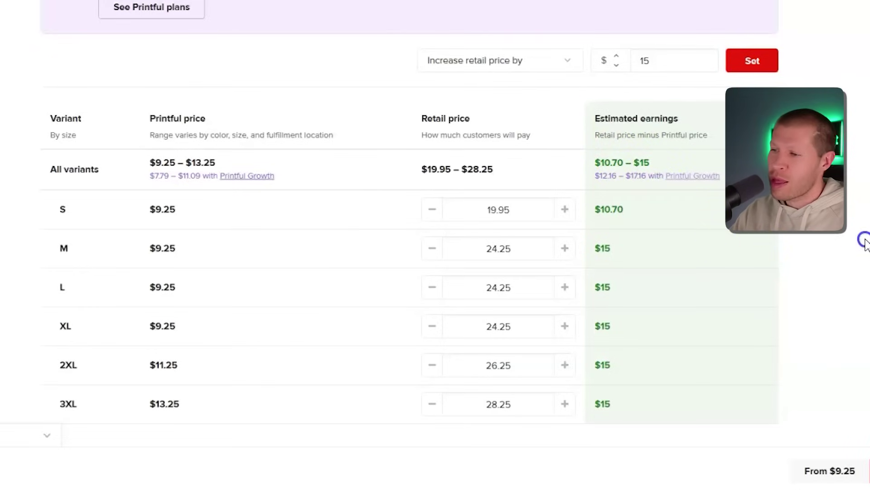
- Switch the bulk price adjustment to "Set retail price to" and apply $19.95 to all shirt sizes
click(653, 57)
click(563, 64)
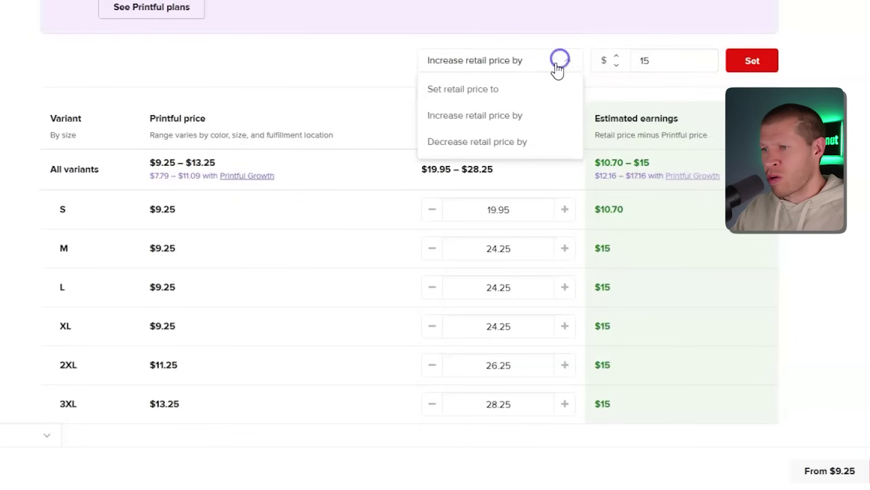
click(525, 92)
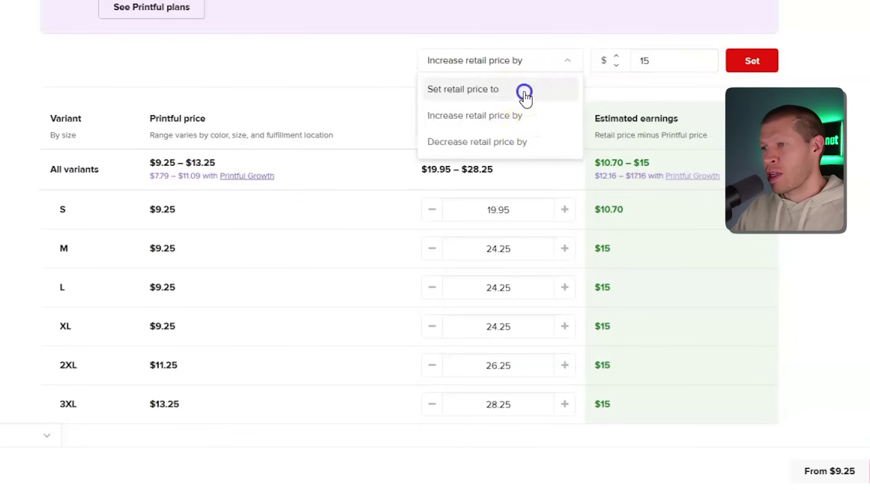
drag(655, 60, 615, 60)
text(19)
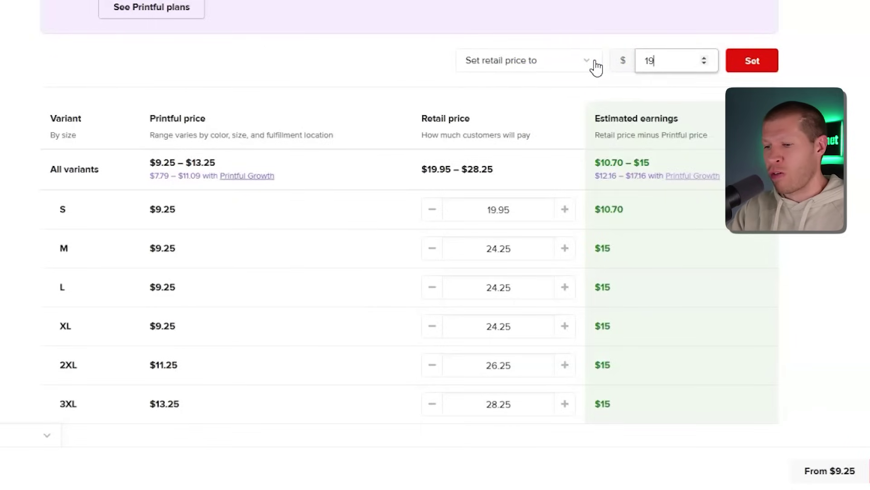
text(.95)
key(Return)
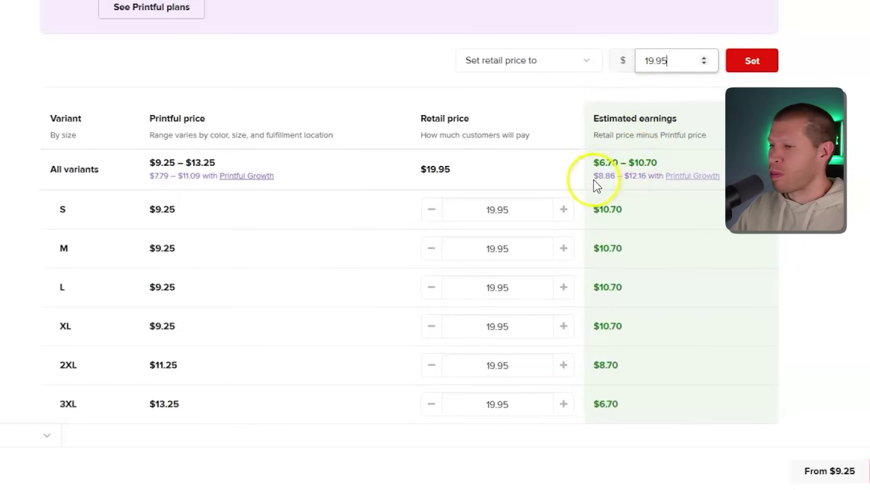
- Set the retail price of all shirt sizes to $24.95
double_click(662, 59)
text(24.9)
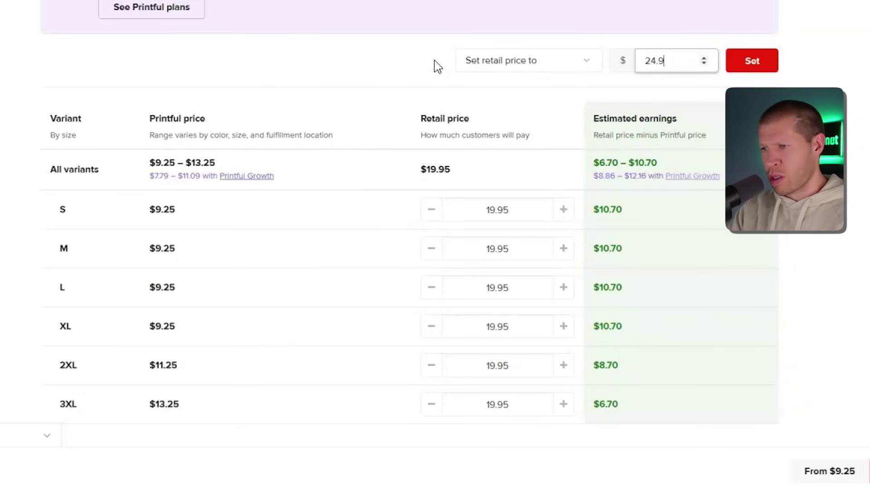
text(5)
key(Return)
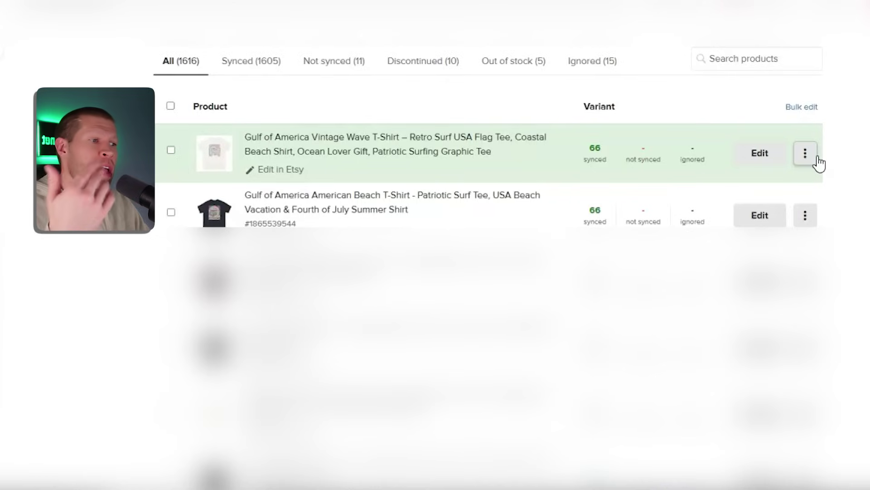
- Open the options of the Gulf of America Vintage Wave T-Shirt listing and start another product from the saved product templates
click(806, 156)
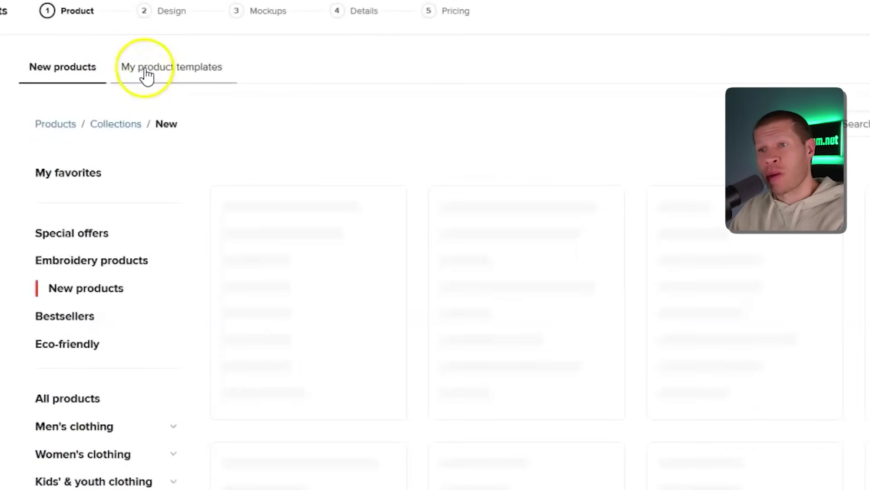
click(158, 75)
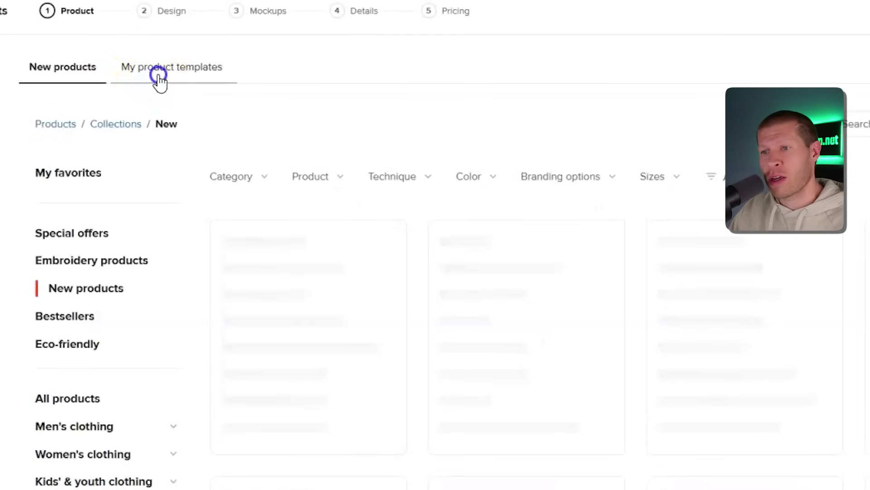
click(325, 320)
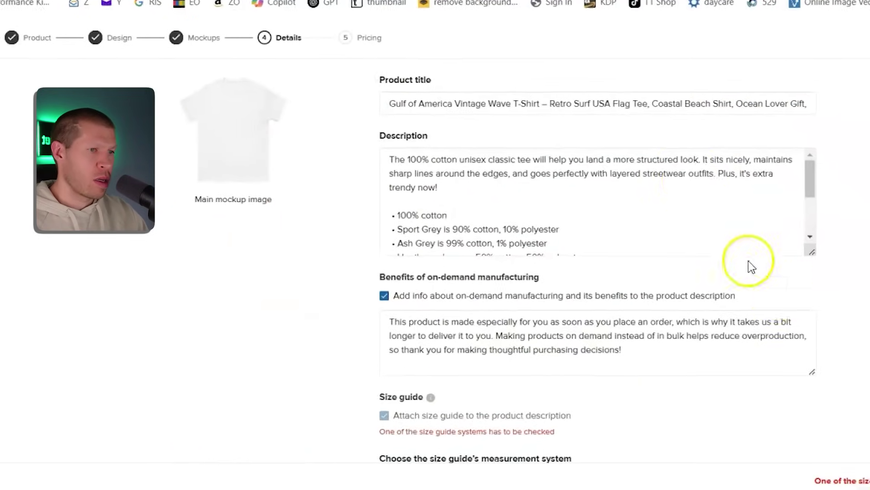
- Choose Imperial as the size guide's measurement system and submit the product to the store
scroll(715, 184, down, 2)
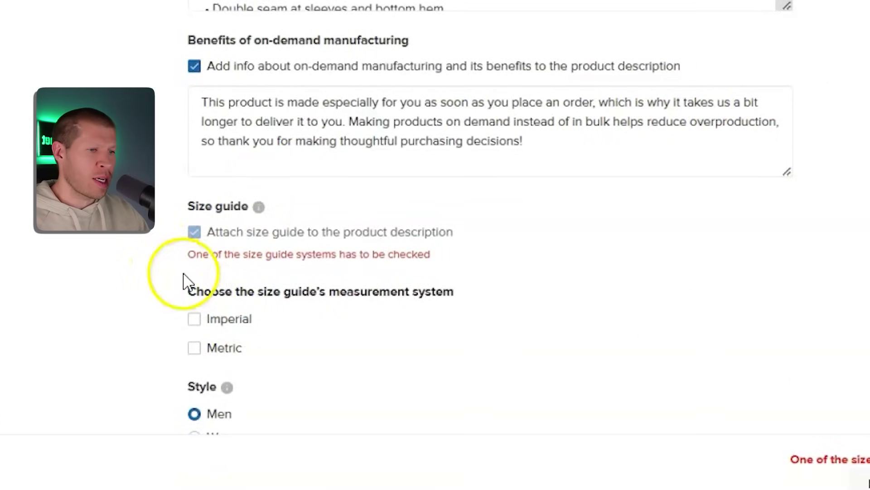
click(209, 321)
scroll(748, 226, down, 5)
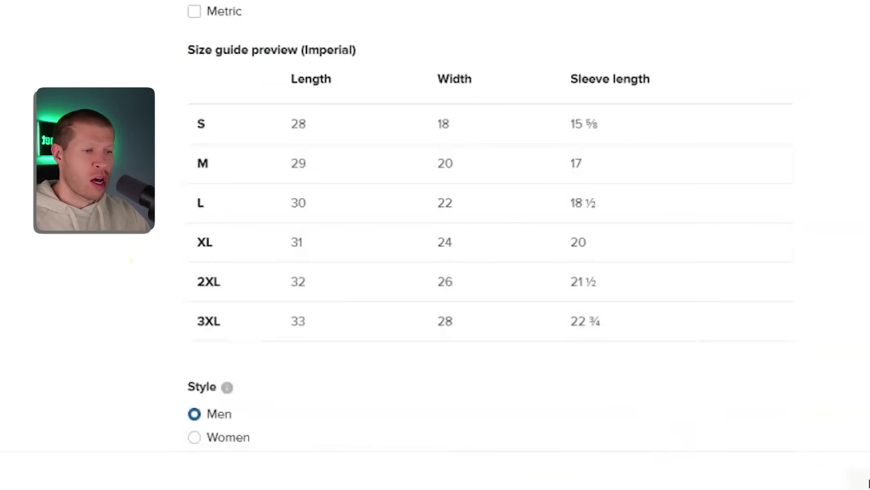
click(756, 454)
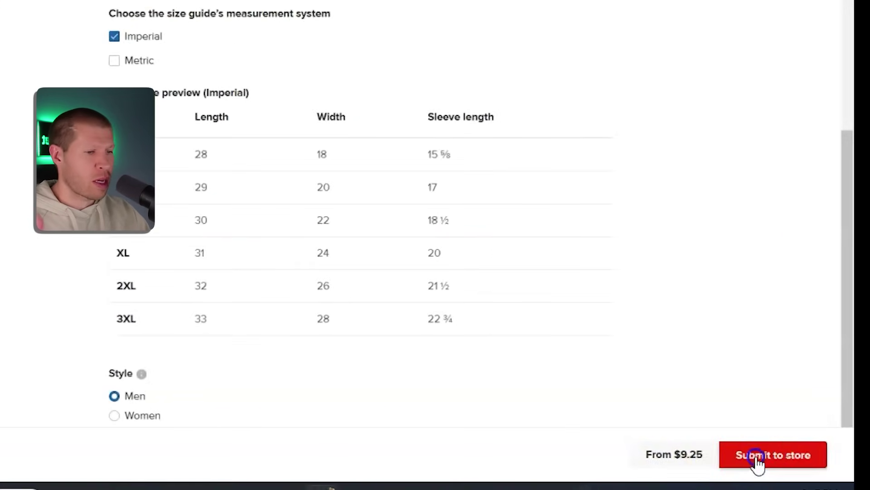